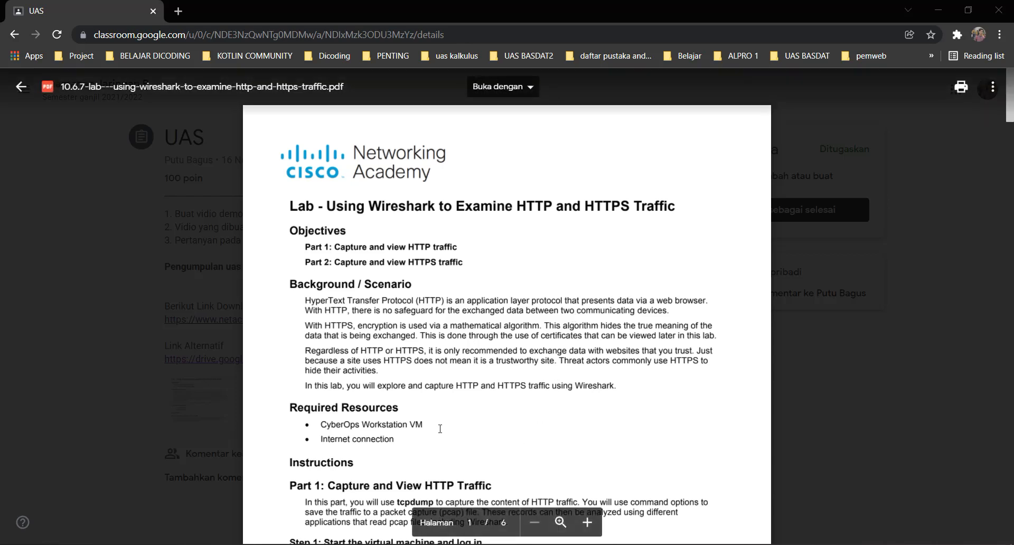
Step: Scroll the lab PDF through the objectives and resources down to Part 1 Steps 1–2
scroll(440, 429, down, 1)
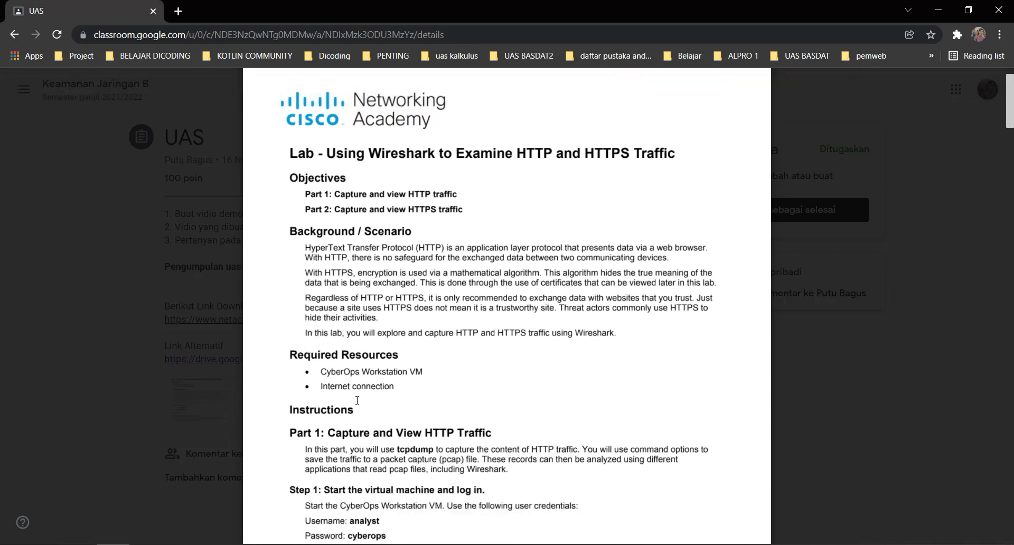
scroll(354, 391, down, 1)
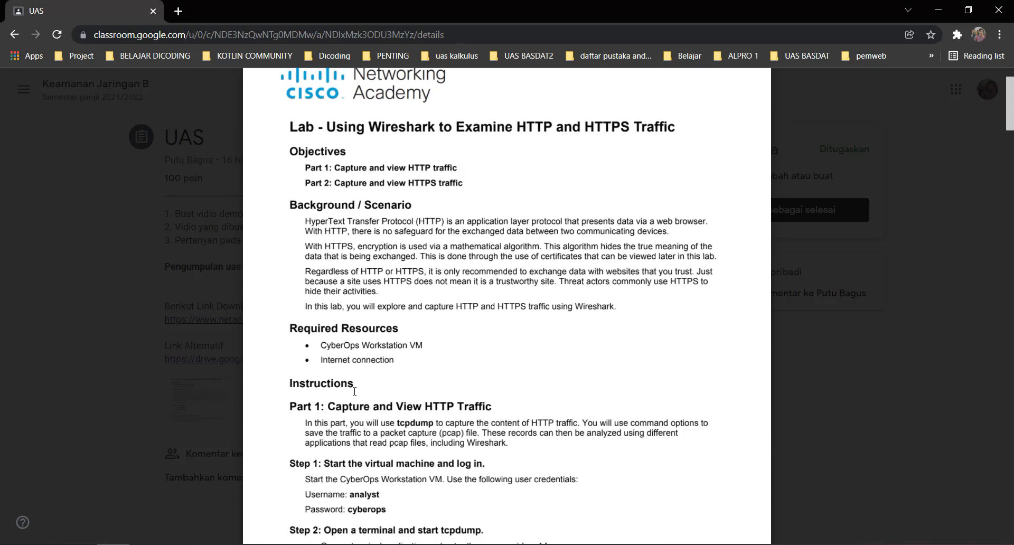
scroll(354, 392, down, 4)
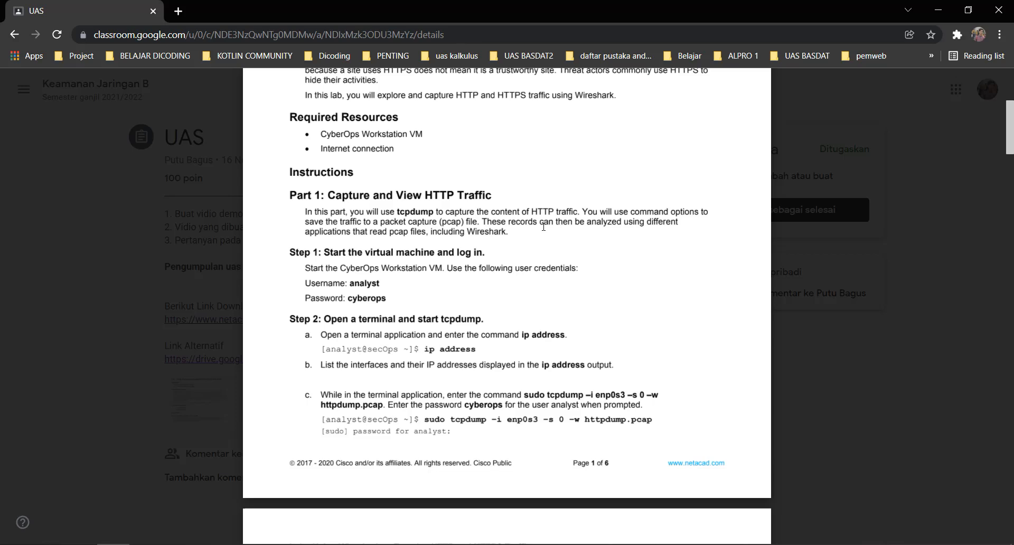
scroll(543, 227, down, 1)
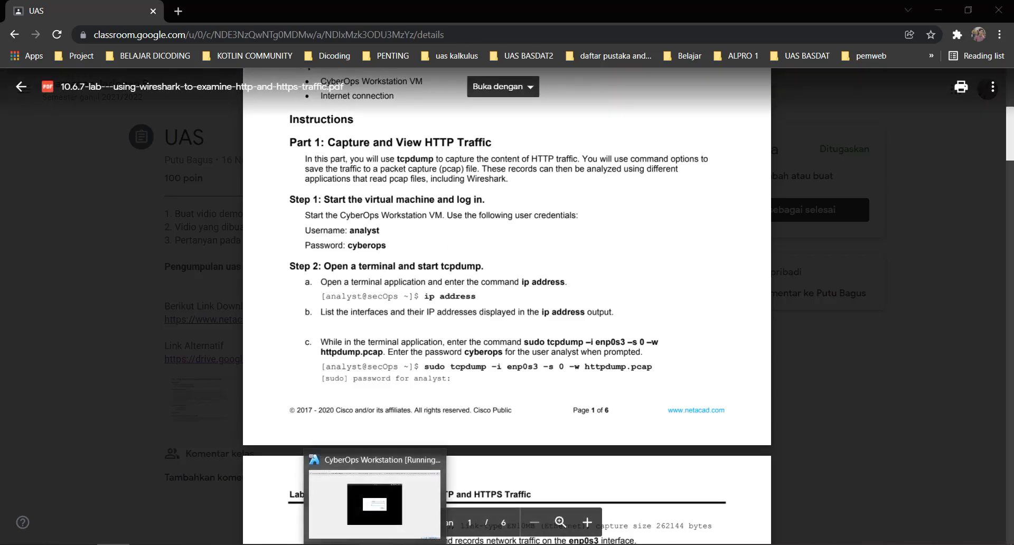
Step: Log in to the CyberOps Workstation VM with its password, then switch back to the lab PDF
click(381, 543)
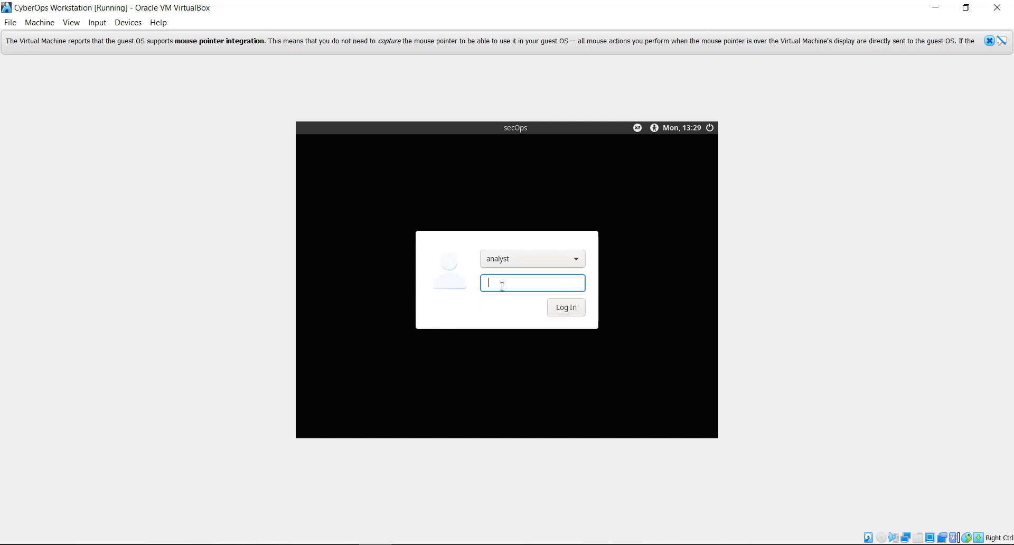
text(cyberops)
key(Return)
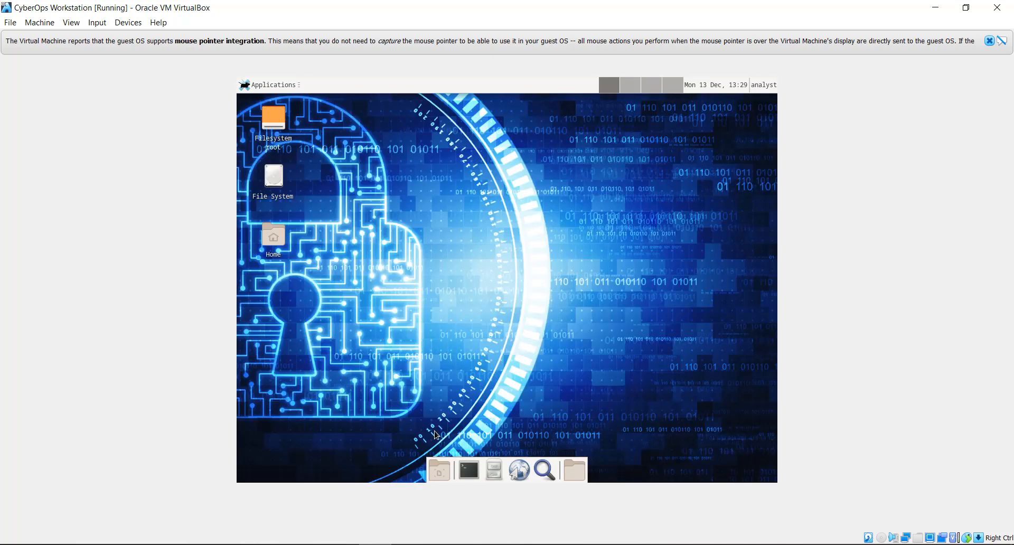
key(alt+Tab)
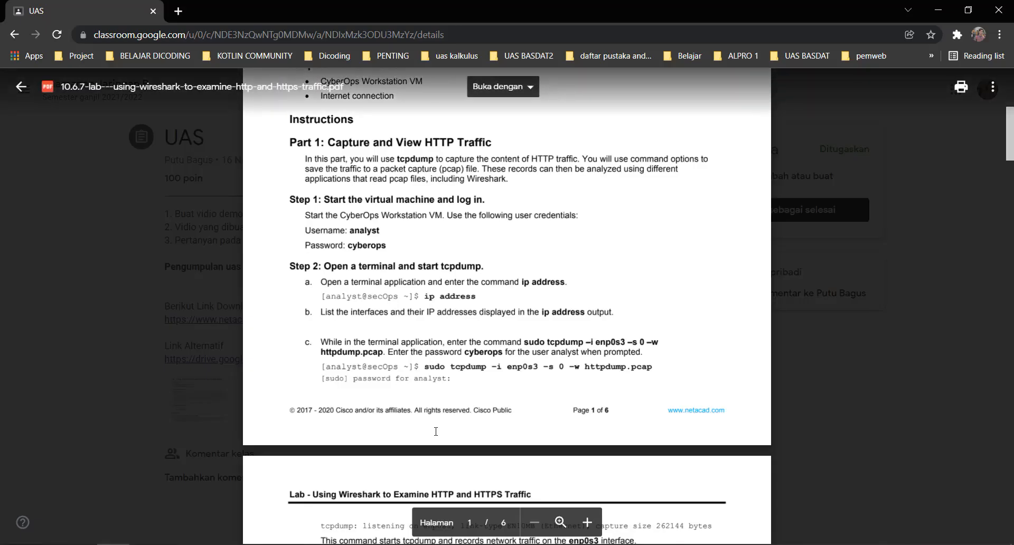
Step: Scroll the lab PDF to the Step 2 commands, then switch back to the VM desktop
scroll(435, 432, down, 1)
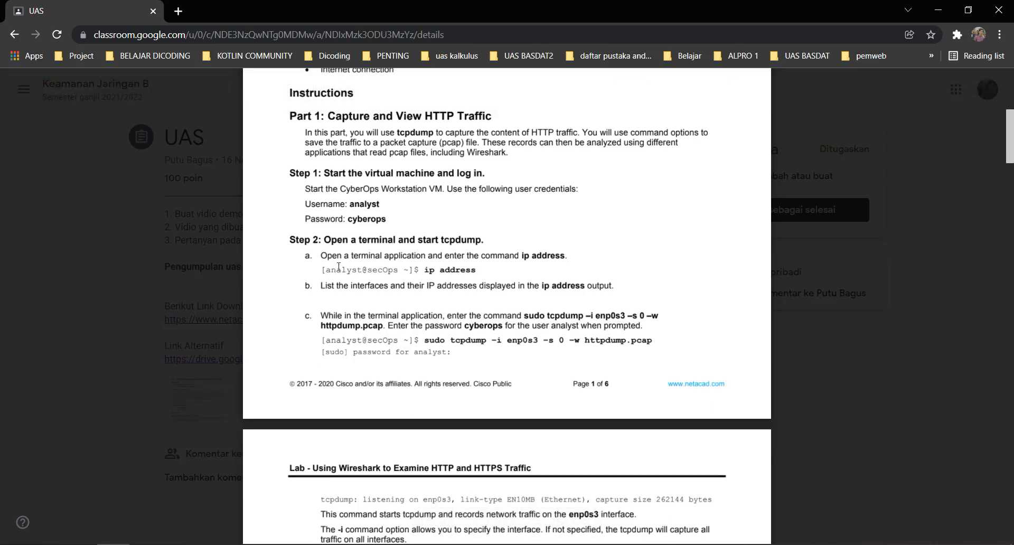
scroll(369, 272, down, 1)
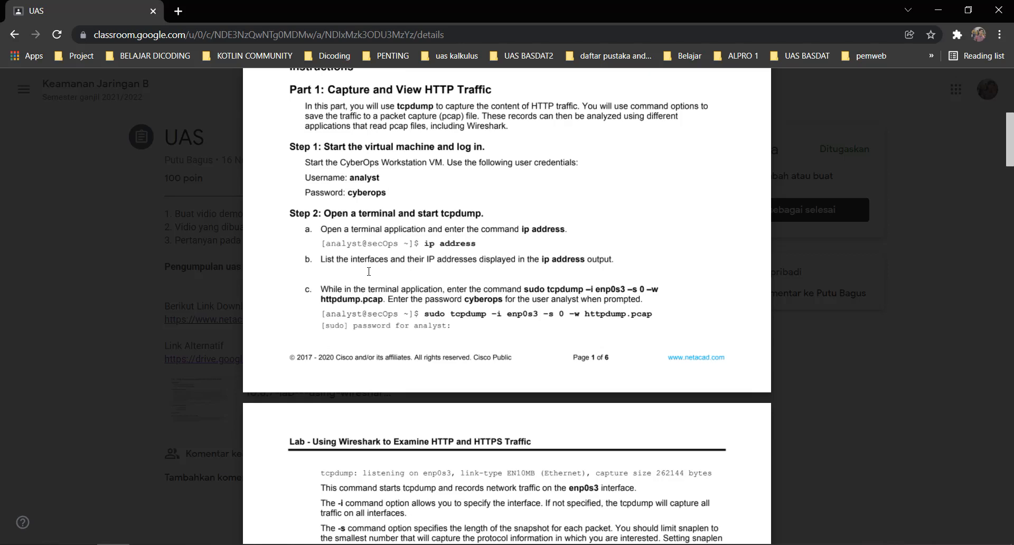
scroll(368, 271, down, 1)
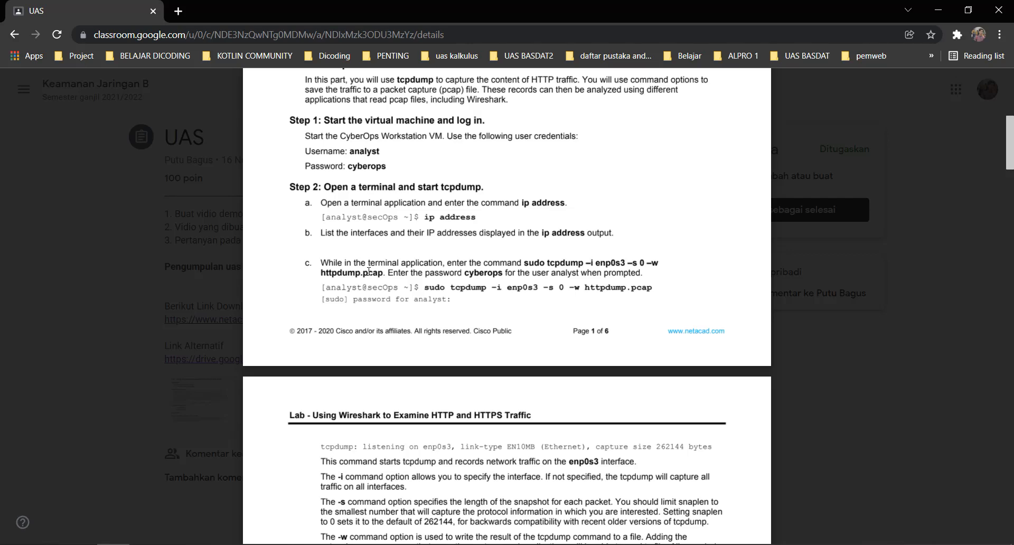
key(alt+Tab)
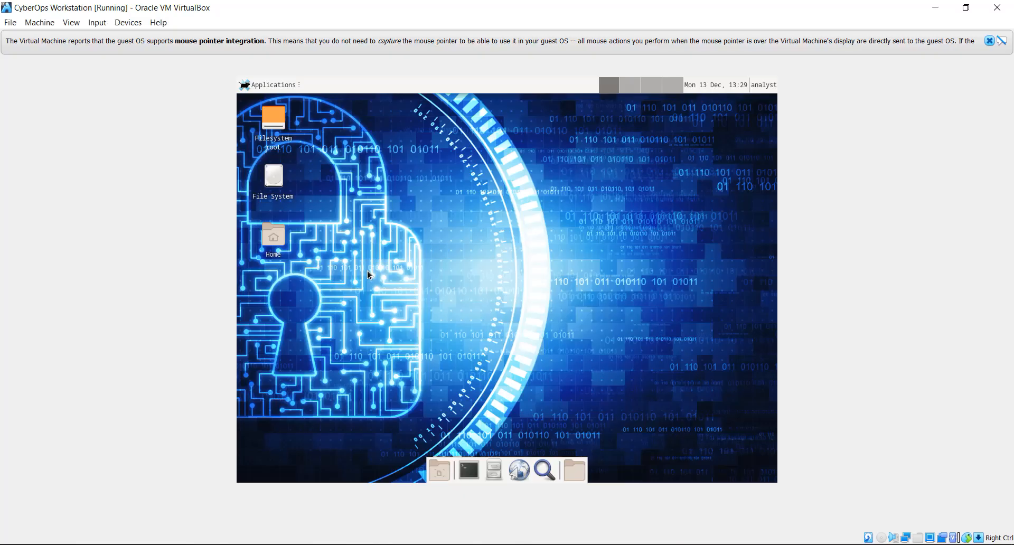
Step: Open a VM terminal, run ip address (enp0s3 at 10.0.2.15/24), and begin typing sudo tcpdump -i enp0s3 -s 0
click(468, 470)
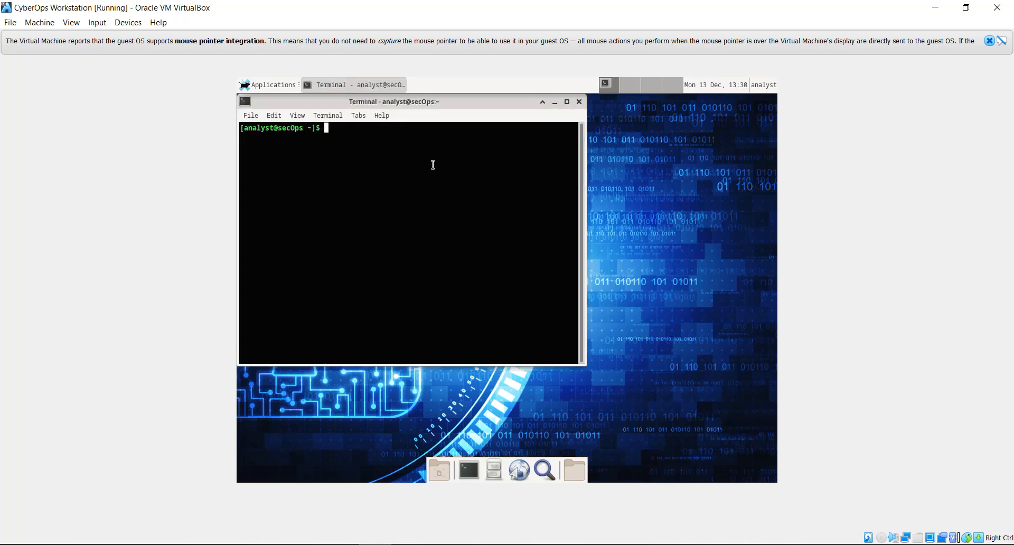
text(ip address)
key(Return)
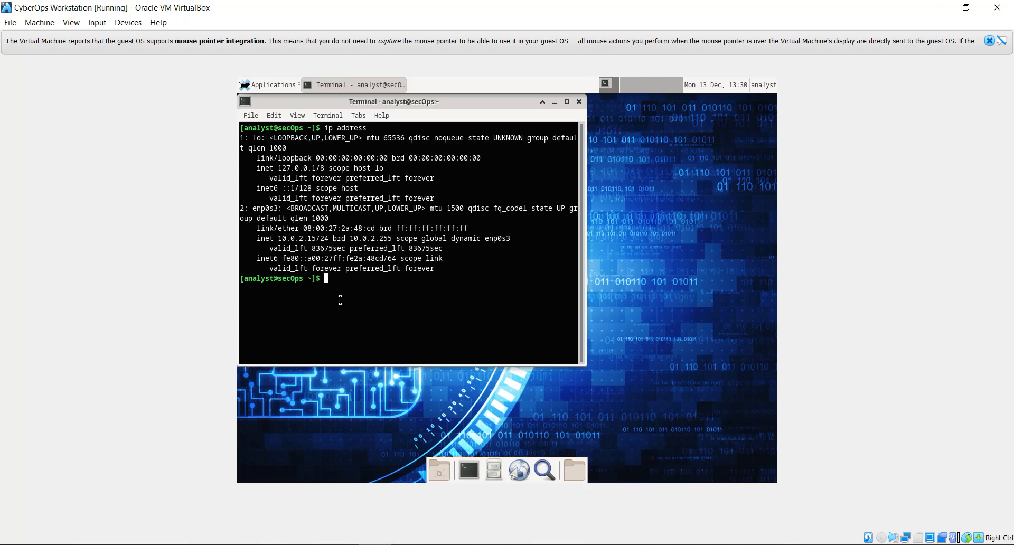
text(sudo tcpdump -i enp0s3 -s 0)
Step: Run sudo tcpdump -i enp0s3 -s 0 -w httpdump.pcap and supply the sudo password
text(-w )
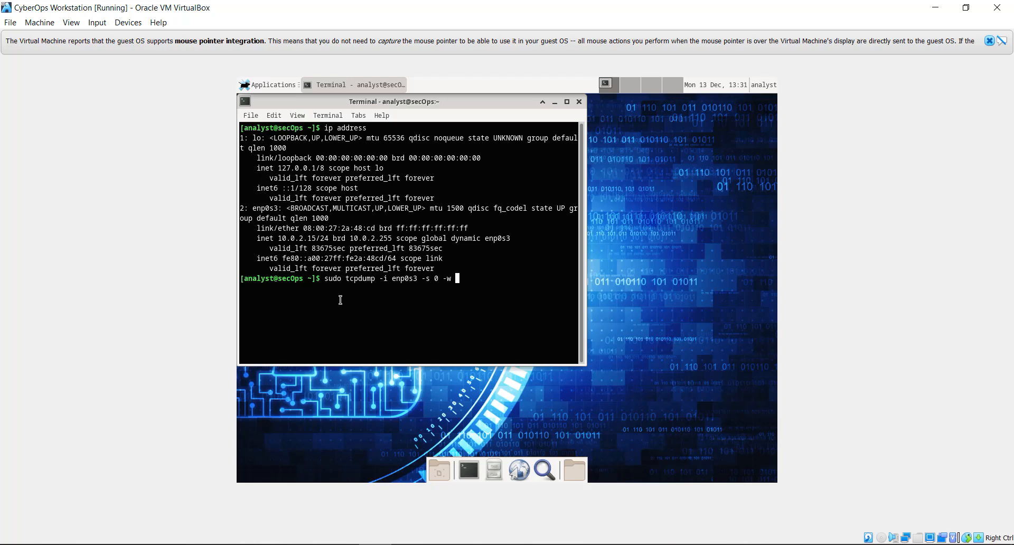
text(httpdump.pcap)
key(Return)
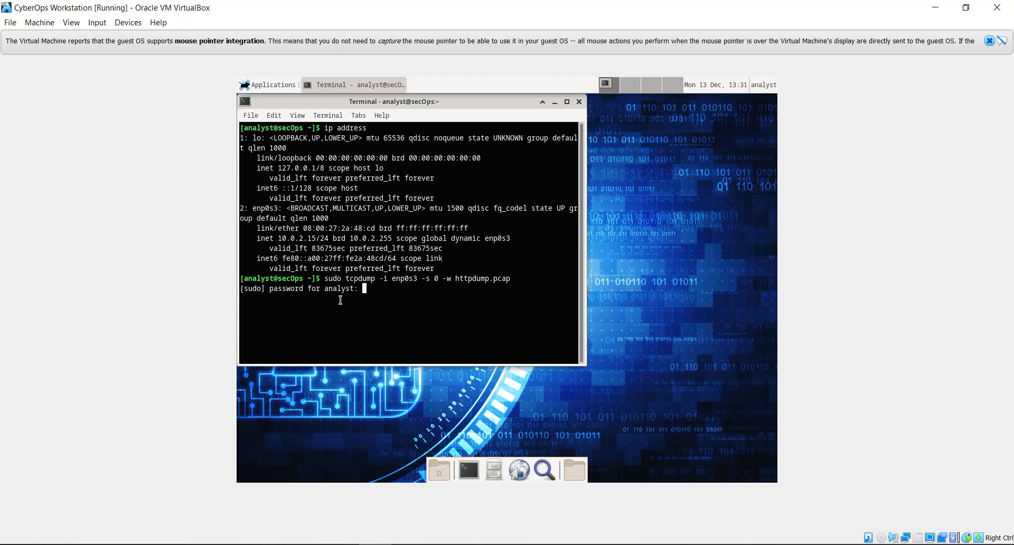
key(Return)
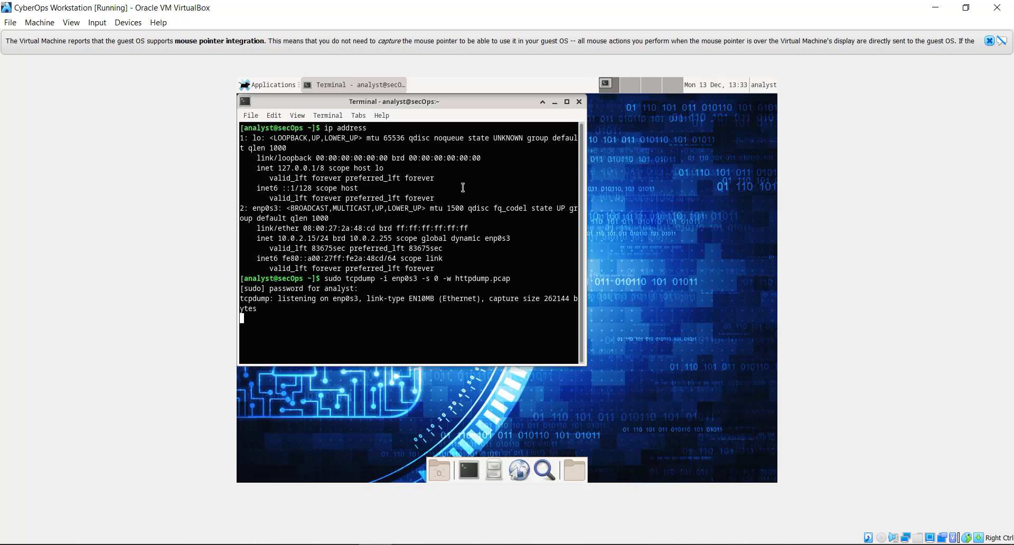
click(554, 102)
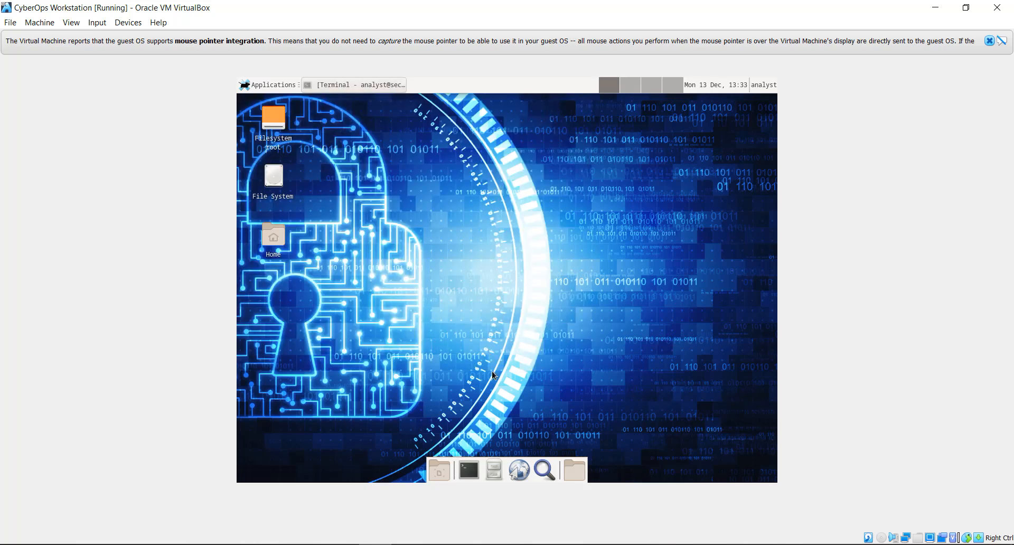
click(518, 468)
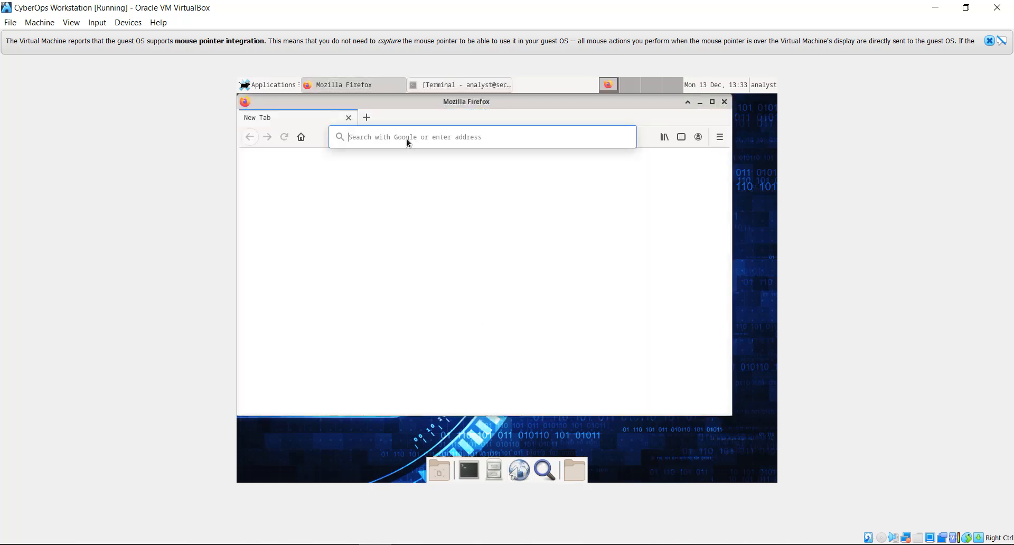
click(407, 138)
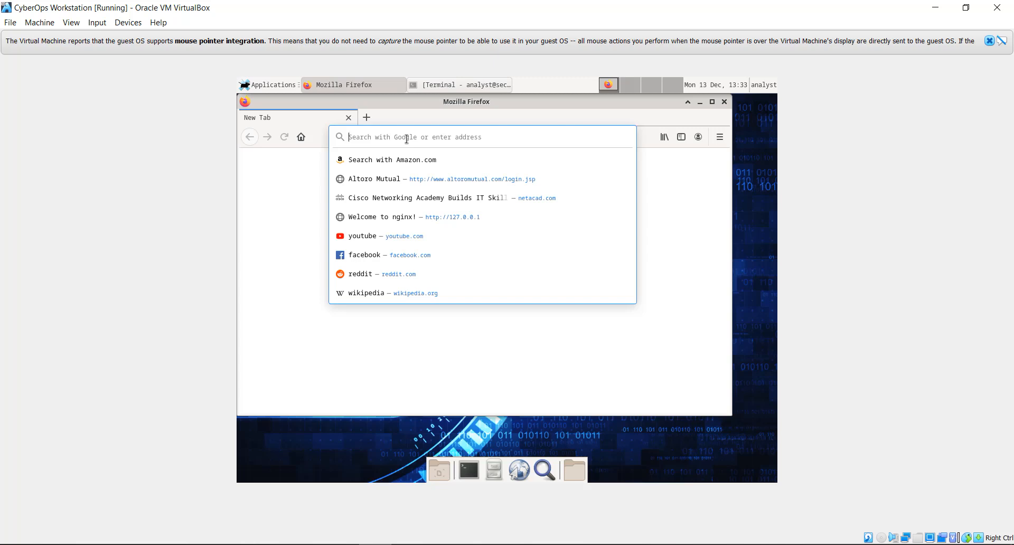
text(ht)
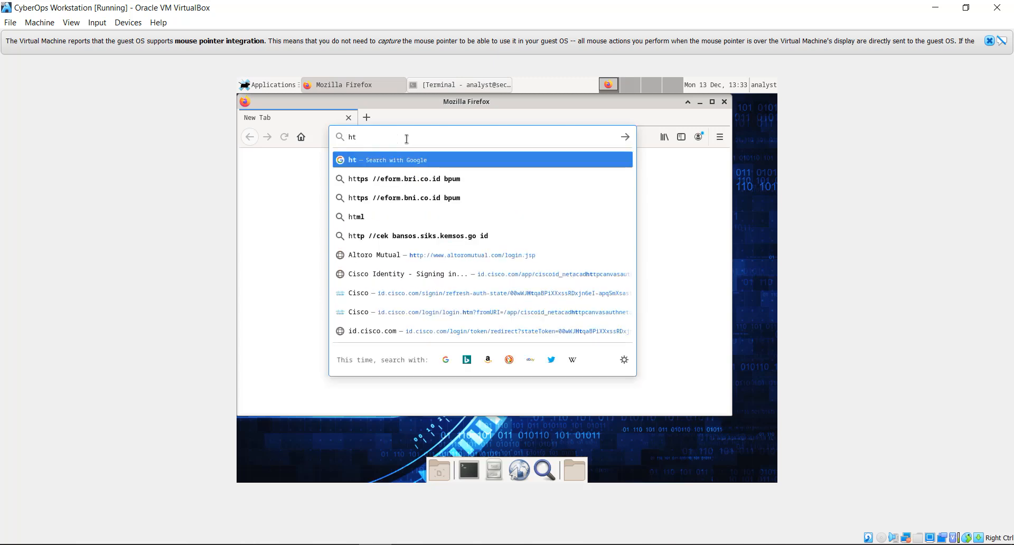
text(t)
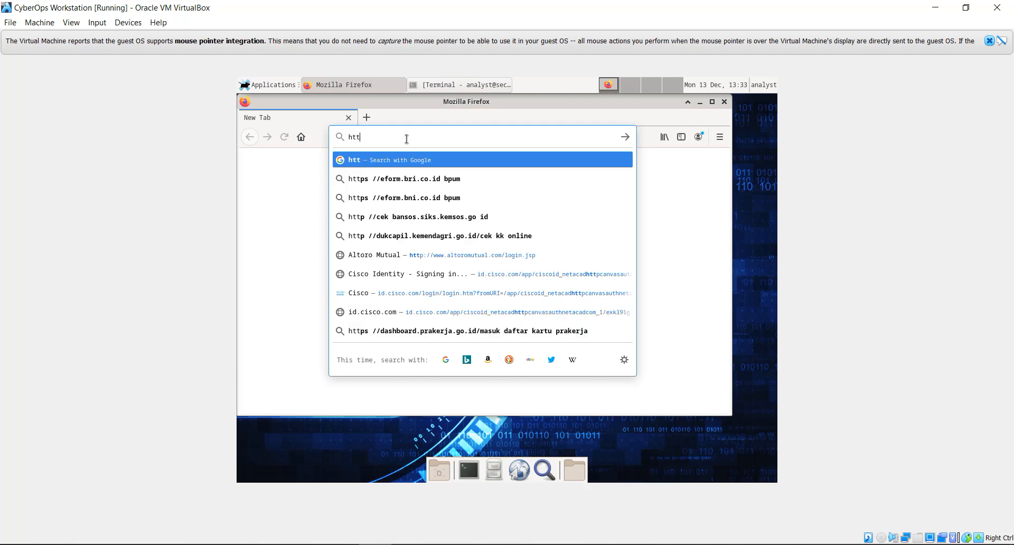
key(Down)
key(Down)
key(Down)
key(Down)
key(Down)
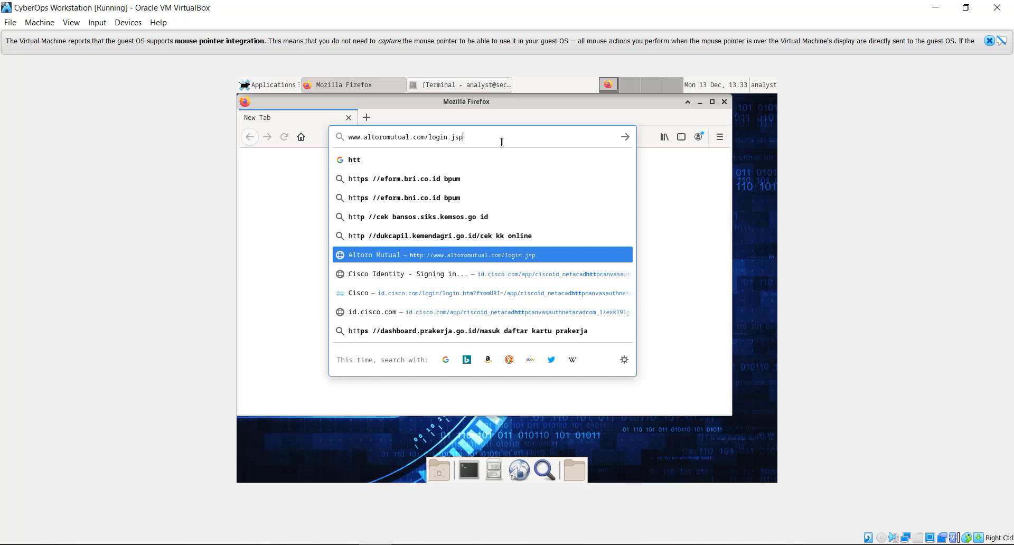
key(Return)
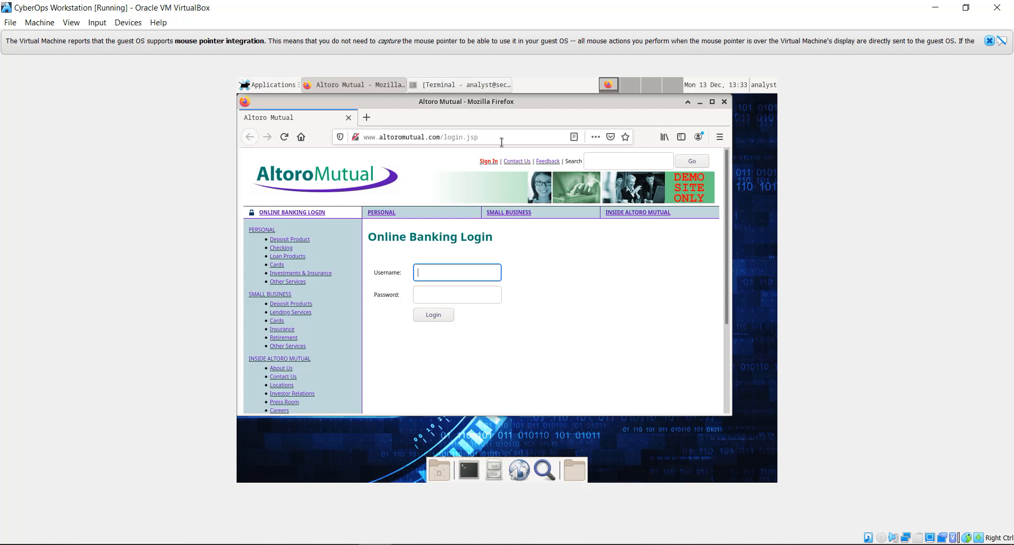
Step: Sign in to Altoro Mutual with the saved username and a password, then close Firefox
click(426, 278)
click(434, 287)
click(438, 294)
text(admin)
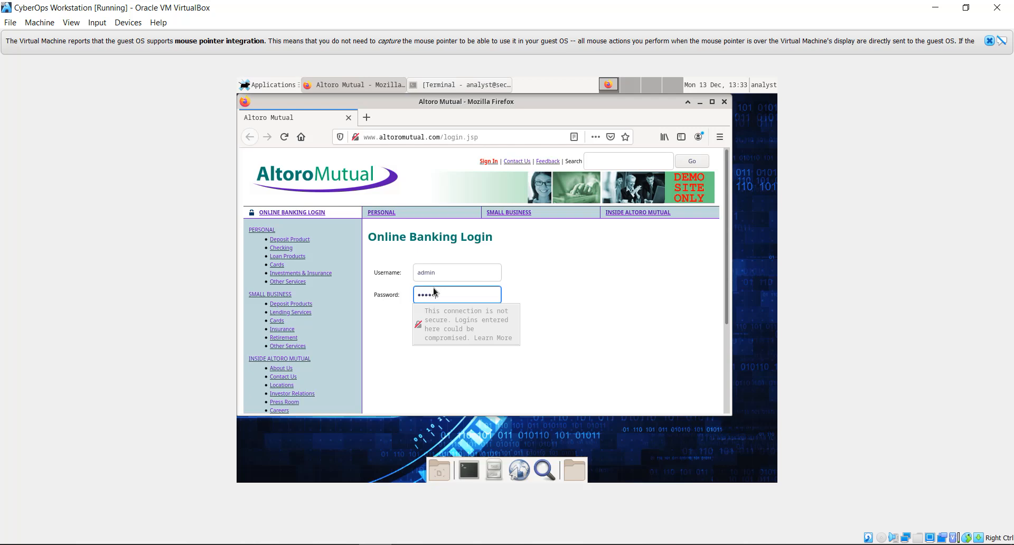
click(546, 355)
click(436, 316)
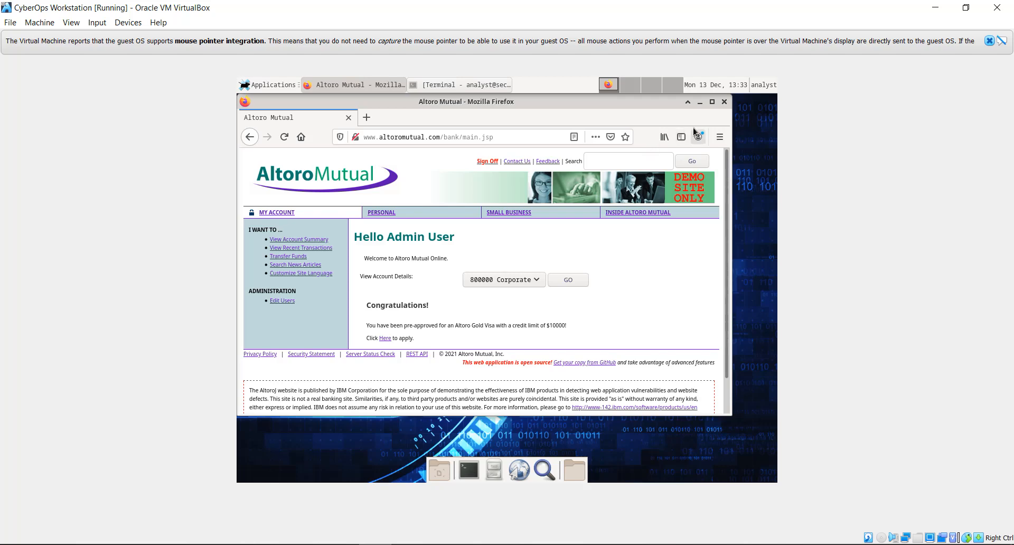
click(724, 102)
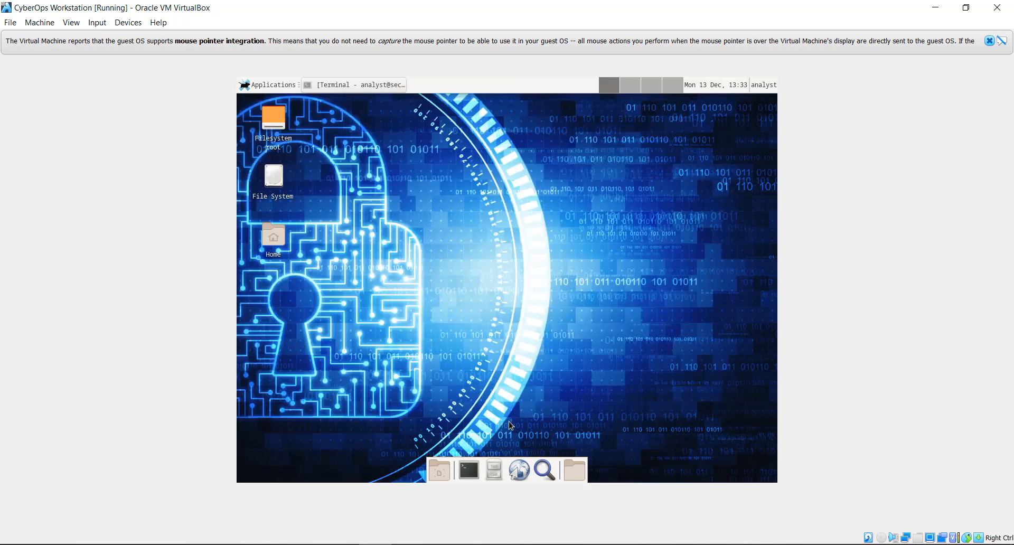
Step: Restore the tcpdump terminal and stop the capture with Ctrl+C, showing 632 packets captured
click(464, 473)
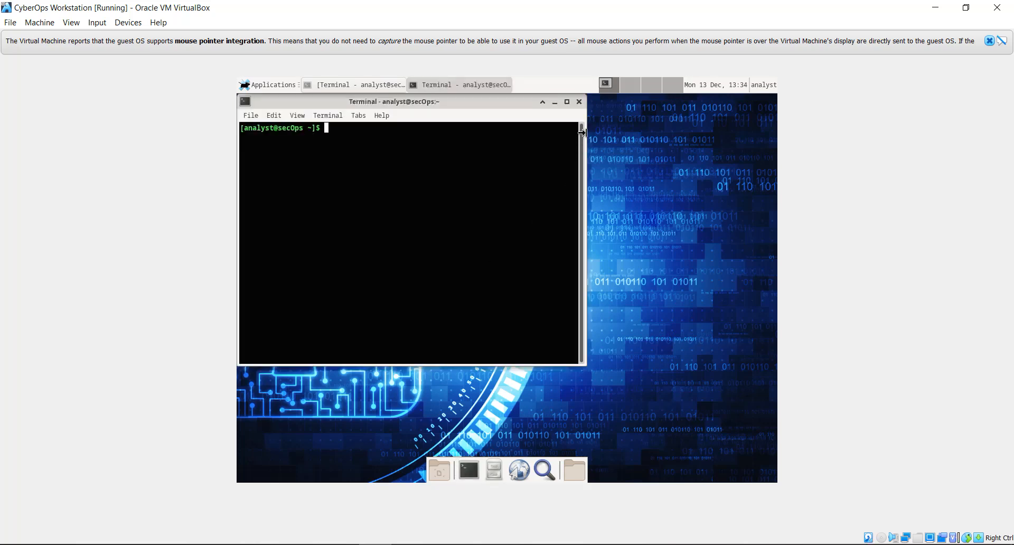
click(580, 103)
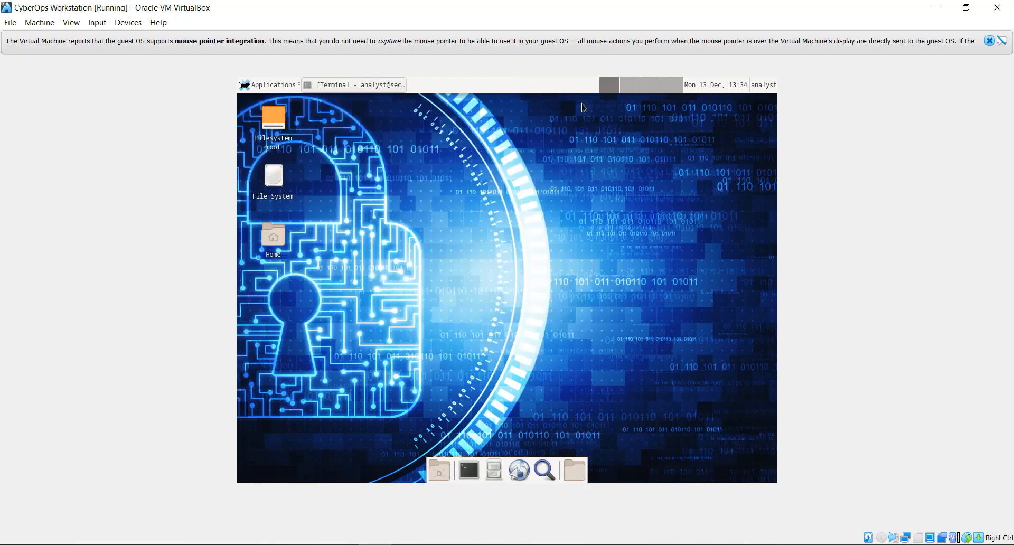
click(379, 84)
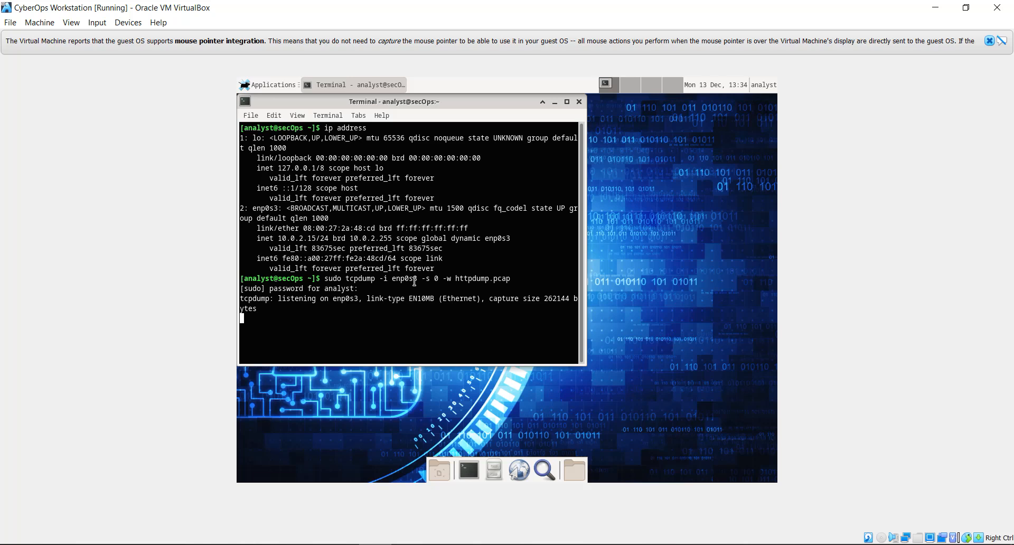
key(ctrl+c)
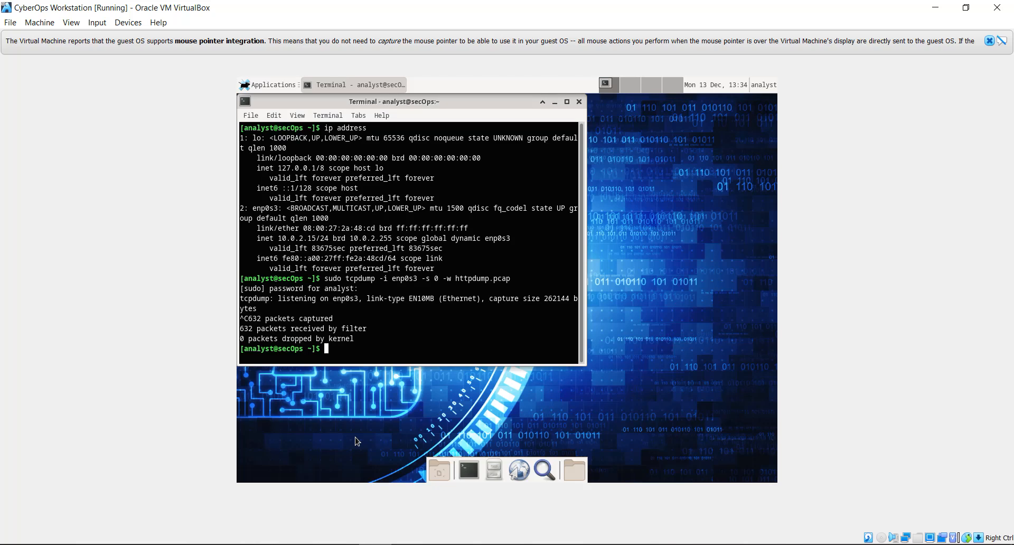
Step: Switch to the lab PDF and scroll to page 2's Step 3: View the HTTP capture
key(alt+Tab)
scroll(356, 437, down, 1)
scroll(356, 438, down, 5)
scroll(356, 437, down, 4)
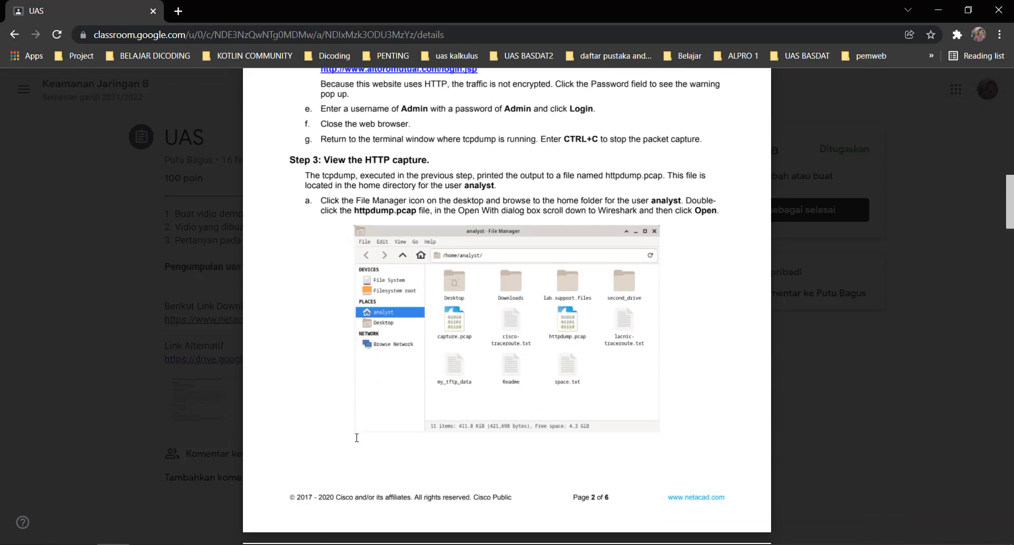
scroll(357, 437, down, 1)
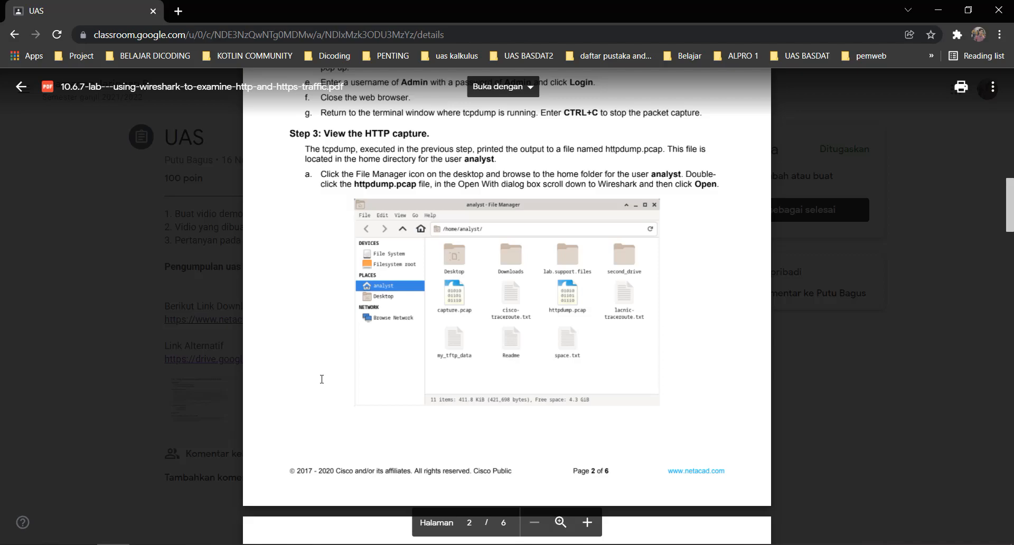
Step: Close the VM terminal and browse from Filesystem root to /home/analyst, showing httpdump.pcap
key(alt+Tab)
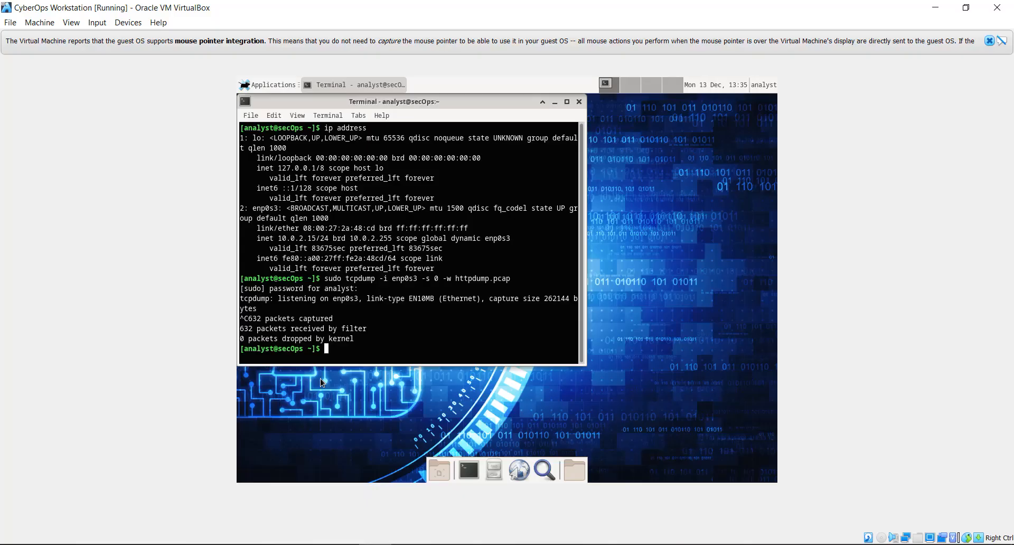
click(579, 102)
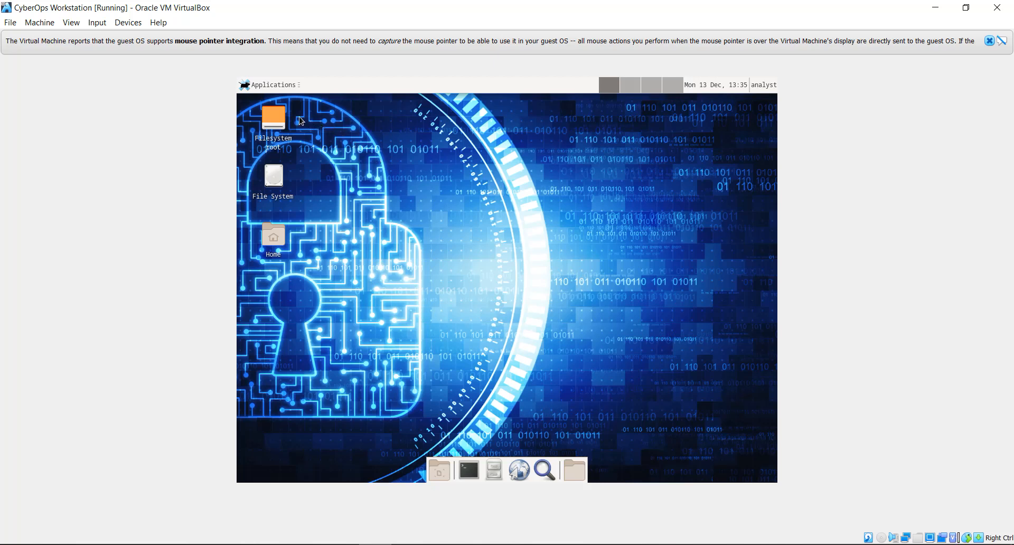
mouse_move(278, 121)
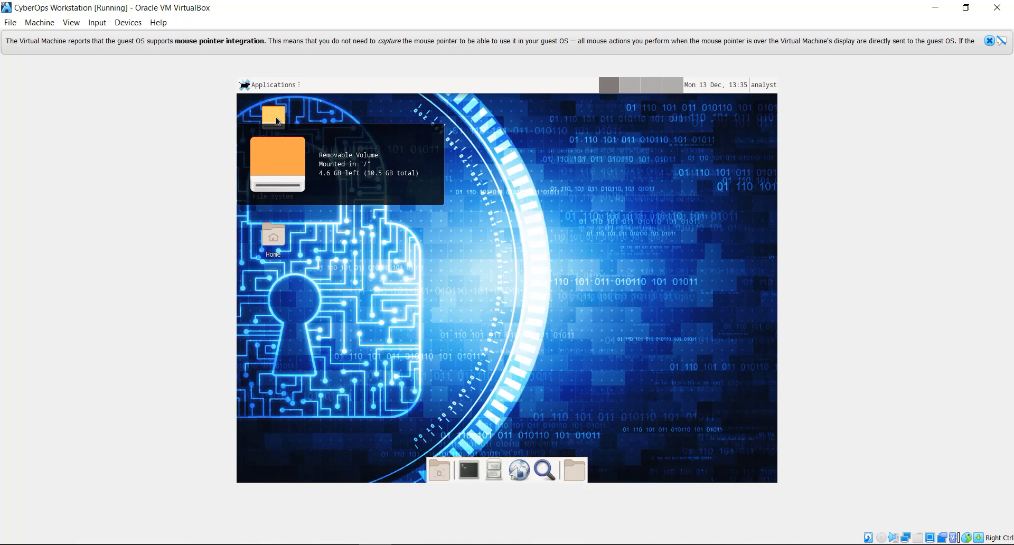
double_click(278, 121)
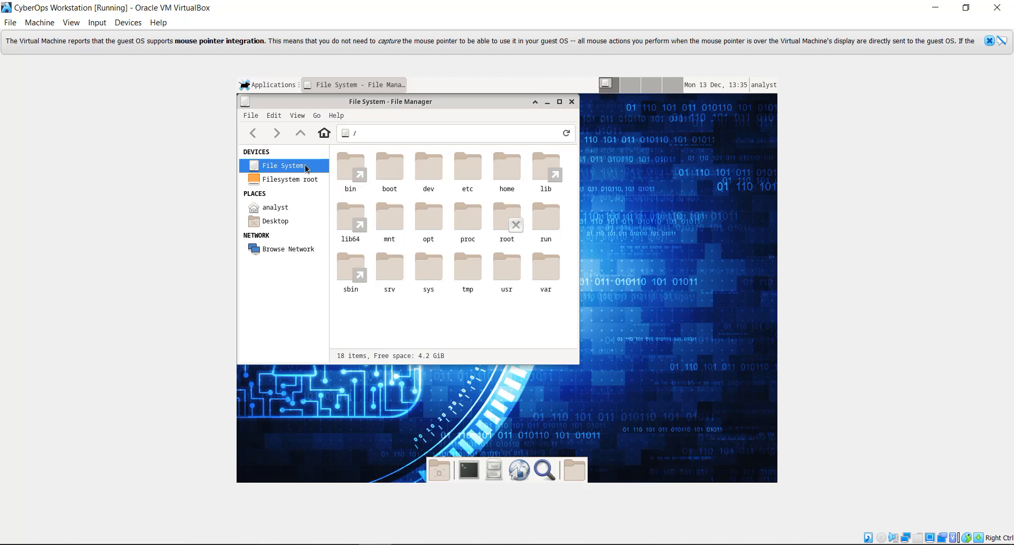
click(296, 210)
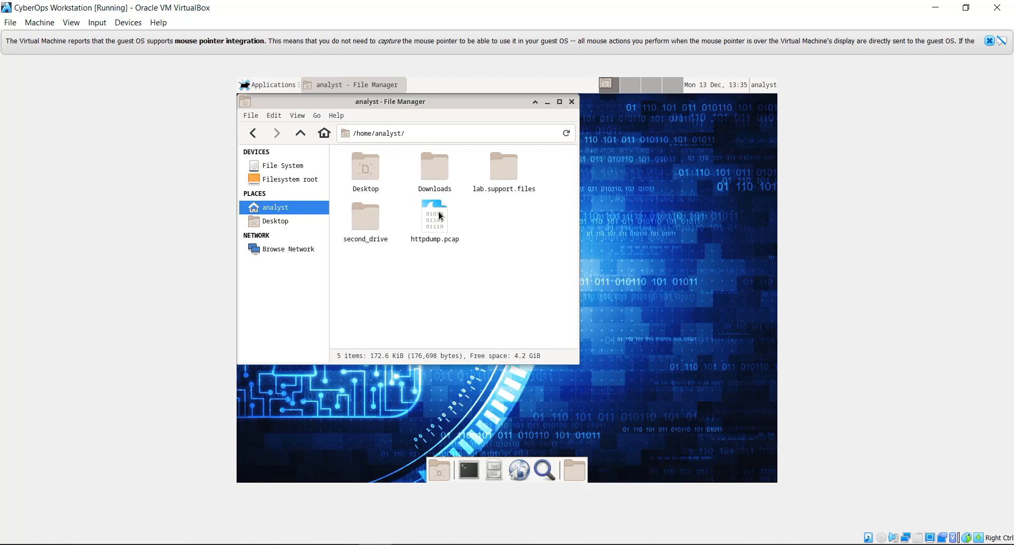
Step: Open httpdump.pcap in Wireshark and apply an http display filter, leaving 16 of 632 packets
double_click(444, 226)
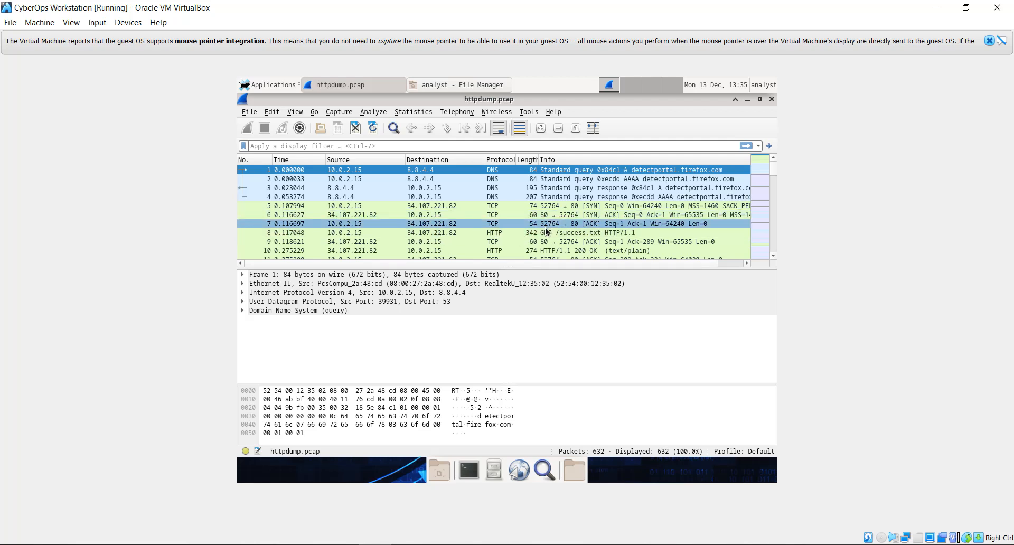
click(350, 143)
text(h)
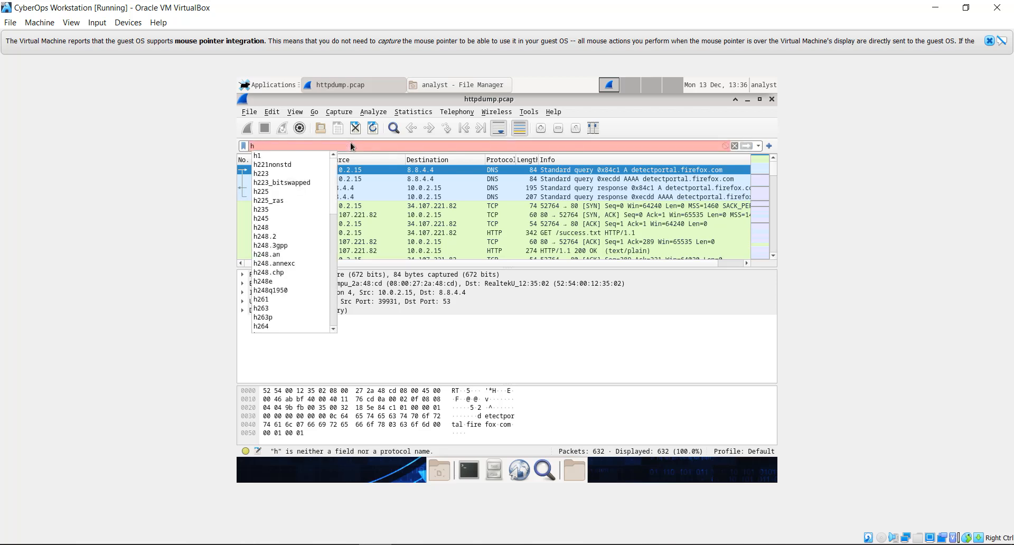
text(ttp)
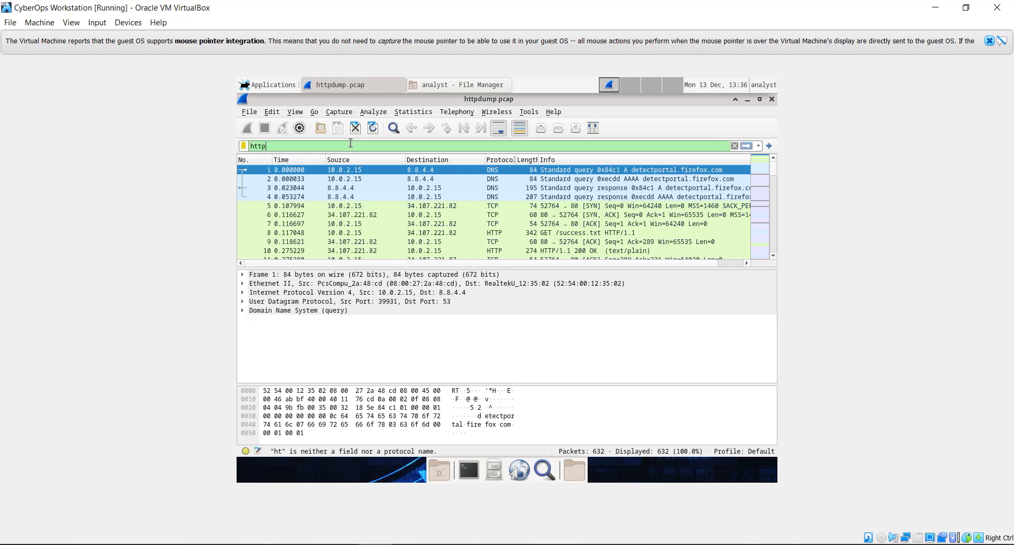
click(747, 146)
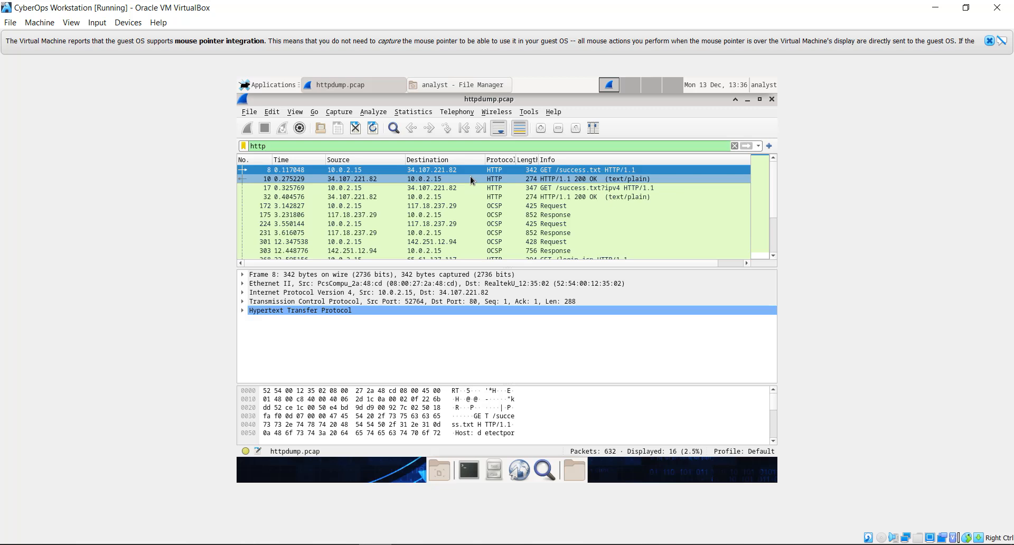
Step: Step through the filtered packet list to select packet 451, the POST /doLogin request
click(471, 178)
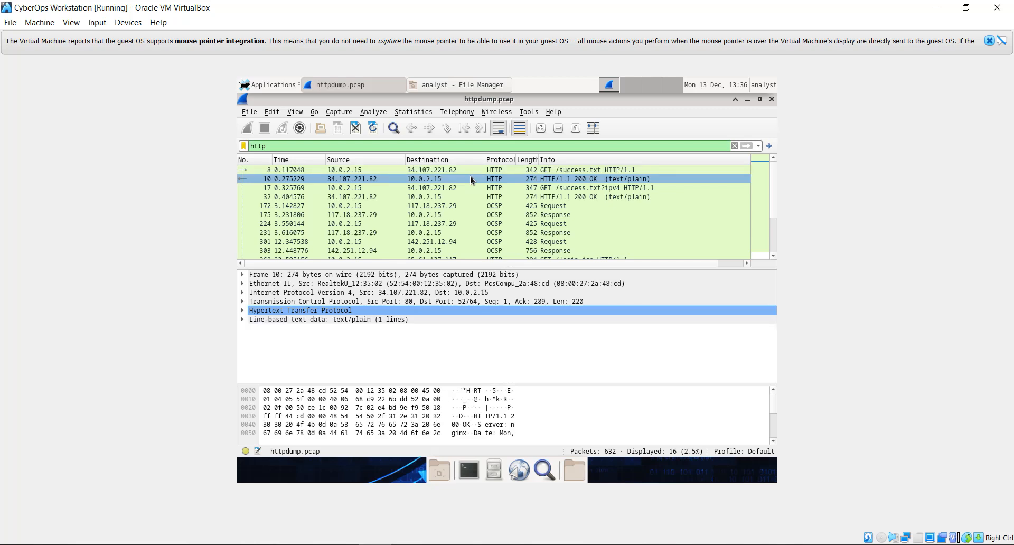
key(Down)
key(Down)
key(Down)
key(Down)
key(Down)
key(Down)
key(Down)
key(Down)
key(Down)
key(Down)
key(Down)
key(Down)
key(Down)
key(Down)
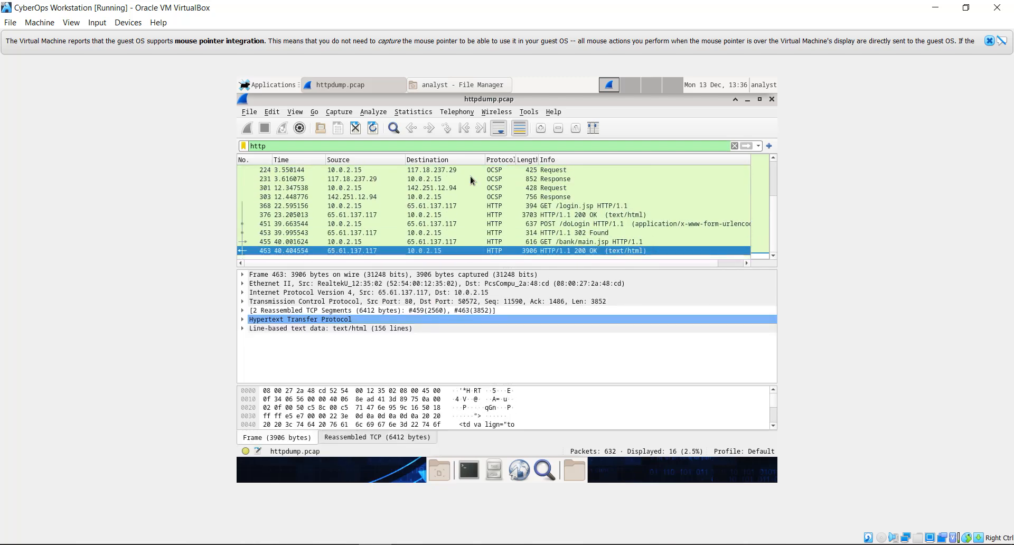
key(Up)
key(Up)
key(Up)
key(Up)
key(Up)
key(Up)
key(Up)
key(Up)
key(Up)
key(Up)
key(Up)
key(Up)
key(Up)
key(Up)
key(Up)
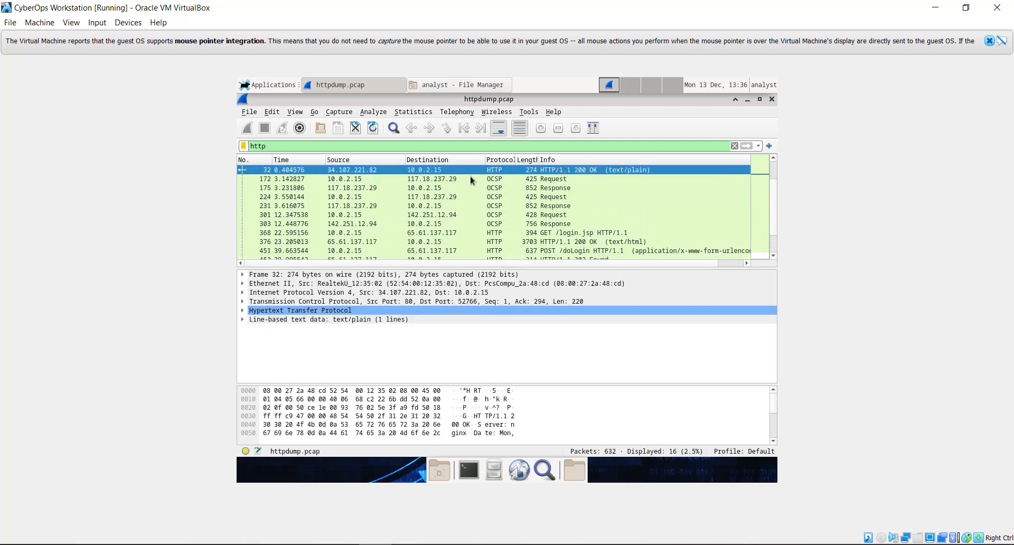
key(Down)
key(Down)
key(Down)
key(Down)
key(Down)
key(Down)
key(Down)
key(Down)
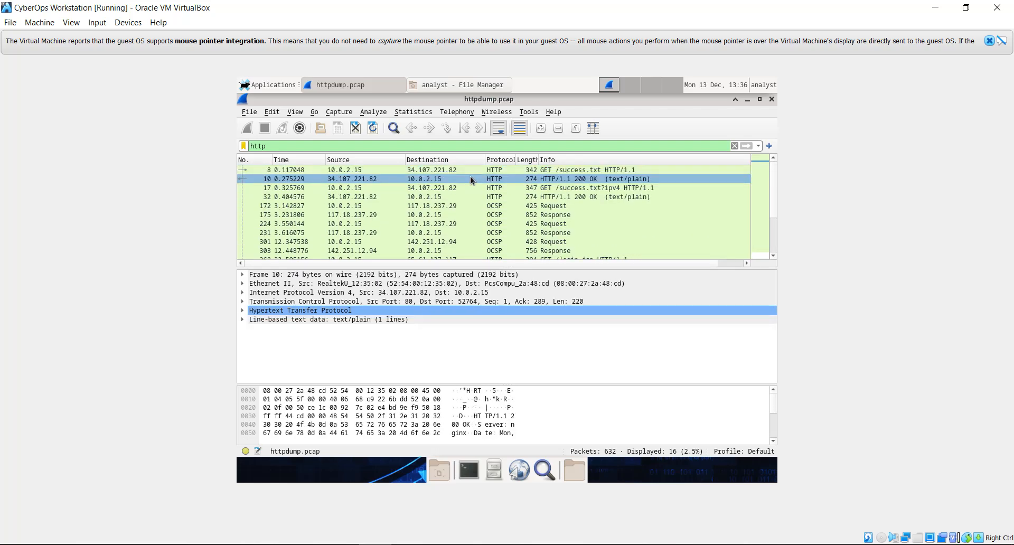
key(Down)
key(Down)
key(Down)
key(Down)
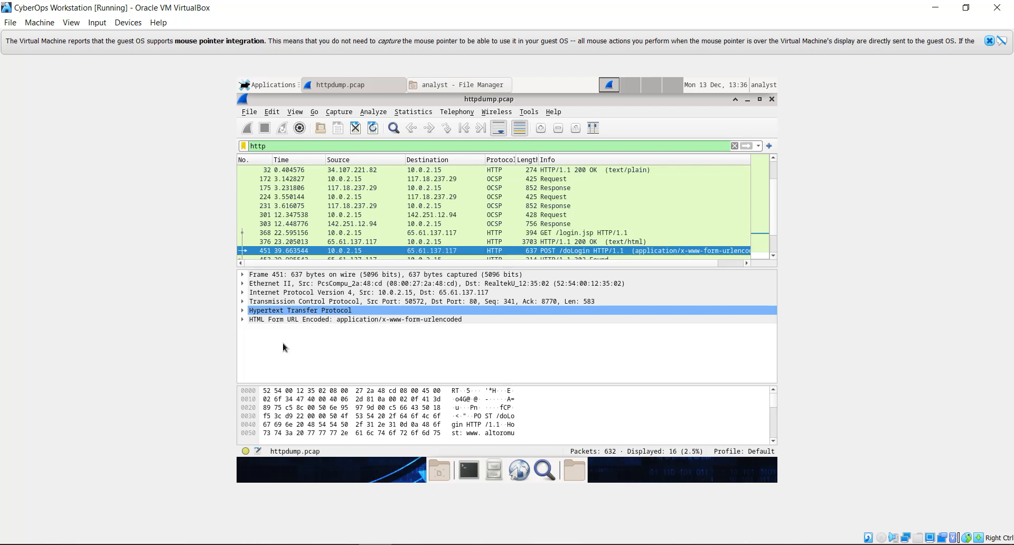
Step: Expand HTML Form URL Encoded to show the plaintext login credentials, then close Wireshark and File Manager
click(244, 320)
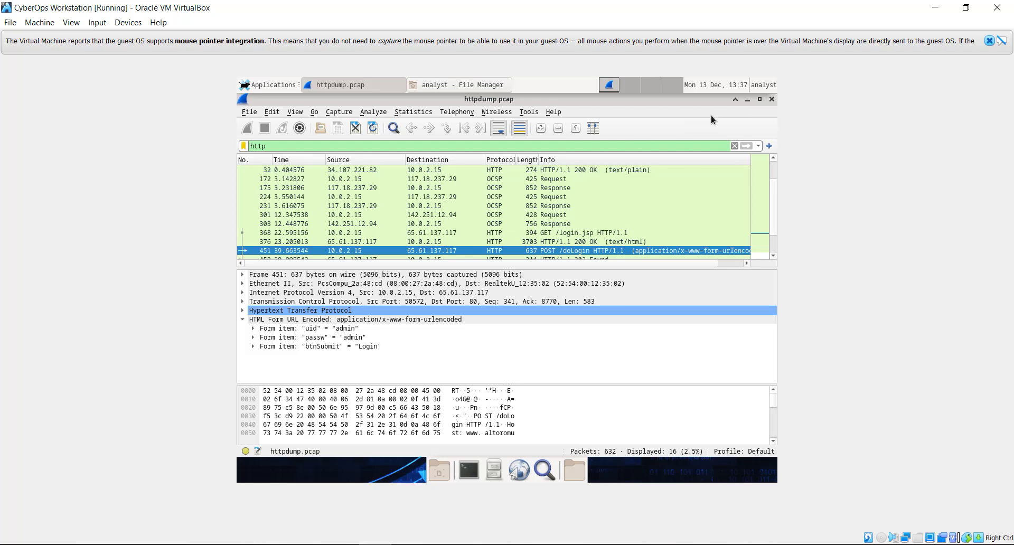
click(772, 100)
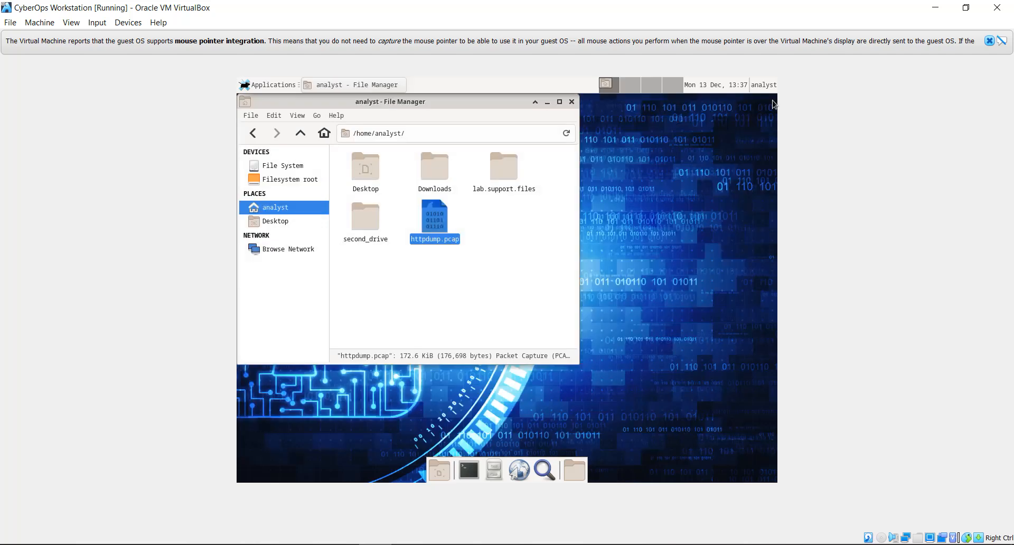
click(571, 103)
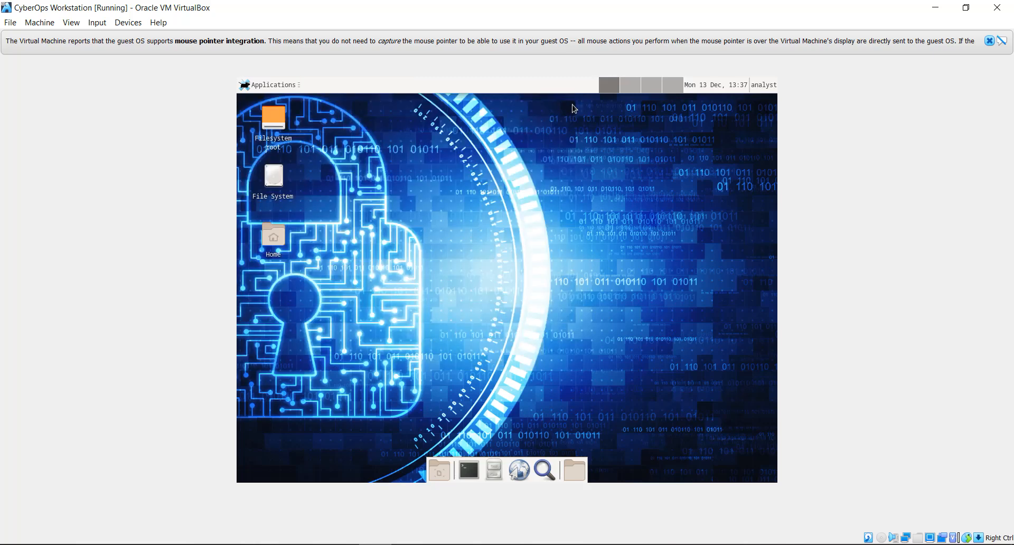
Step: Scroll the lab PDF down to Part 2's HTTPS capture steps, then return to the CyberOps VM
key(alt+Tab)
scroll(573, 108, down, 6)
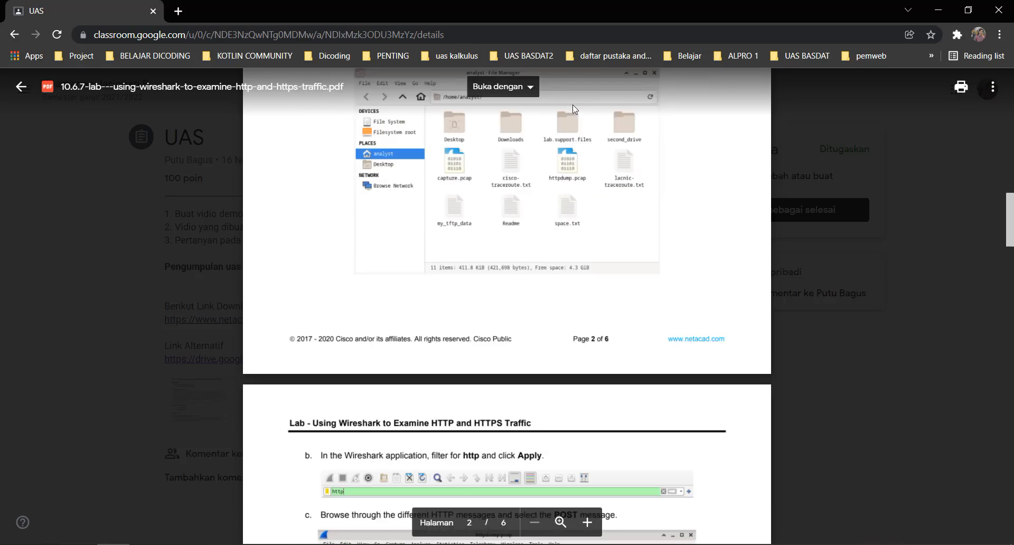
scroll(575, 110, down, 6)
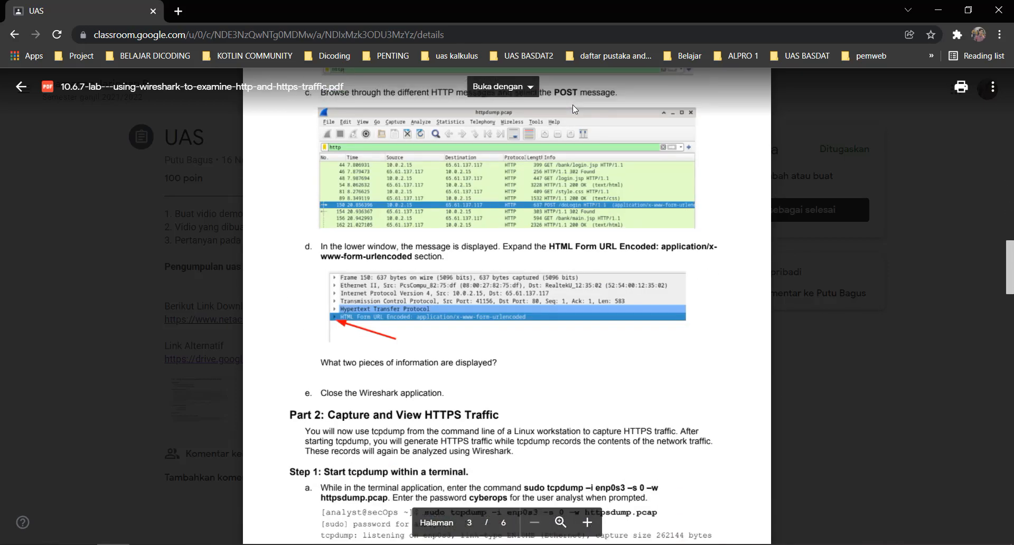
scroll(574, 107, down, 4)
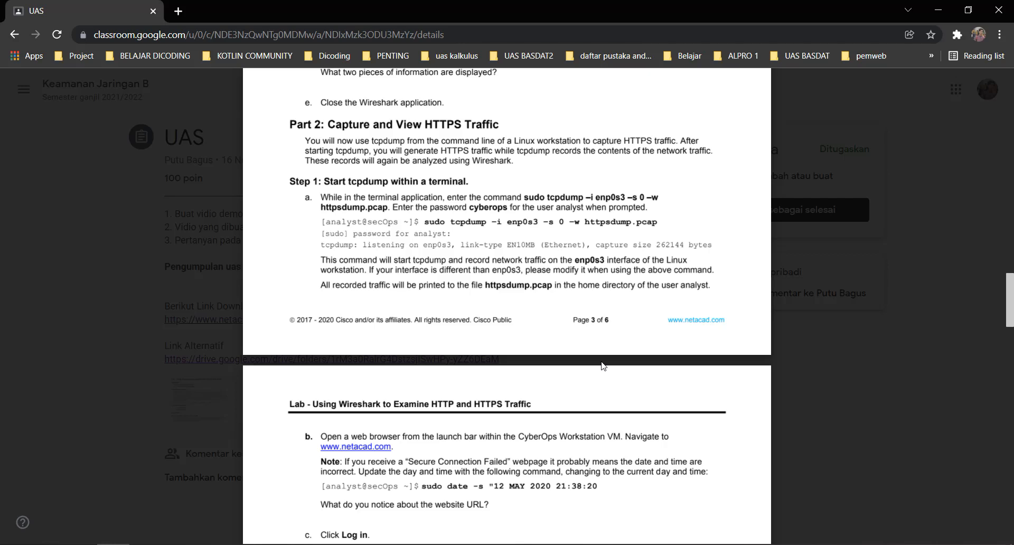
key(alt+Tab)
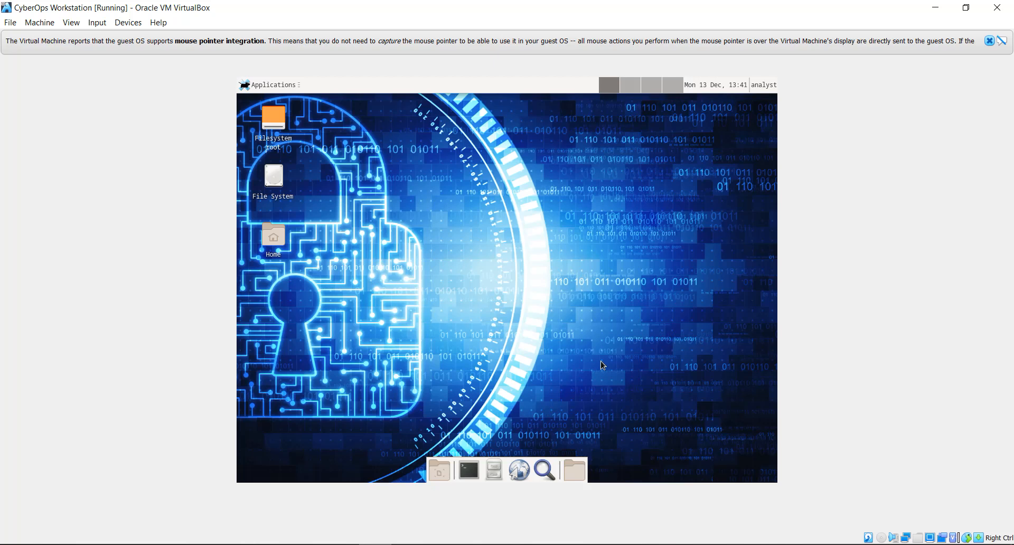
Step: Run 'sudo tcpdump -i enp0s3 -s 0 -w httpsdump.pcap' in a new terminal and enter the sudo password
click(467, 470)
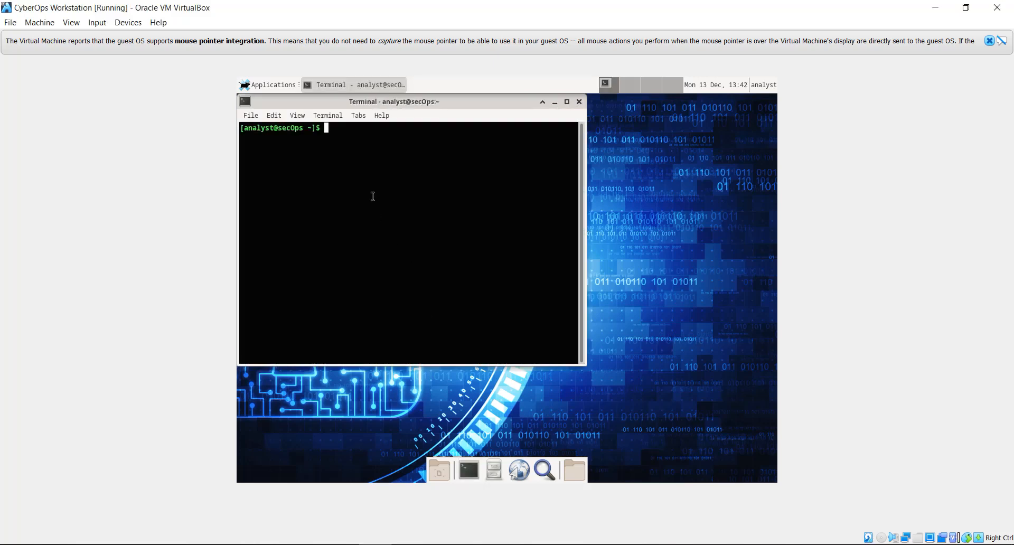
text(sudo tcpdump -i enp0a)
key(BackSpace)
text(s3 -s 0 -w )
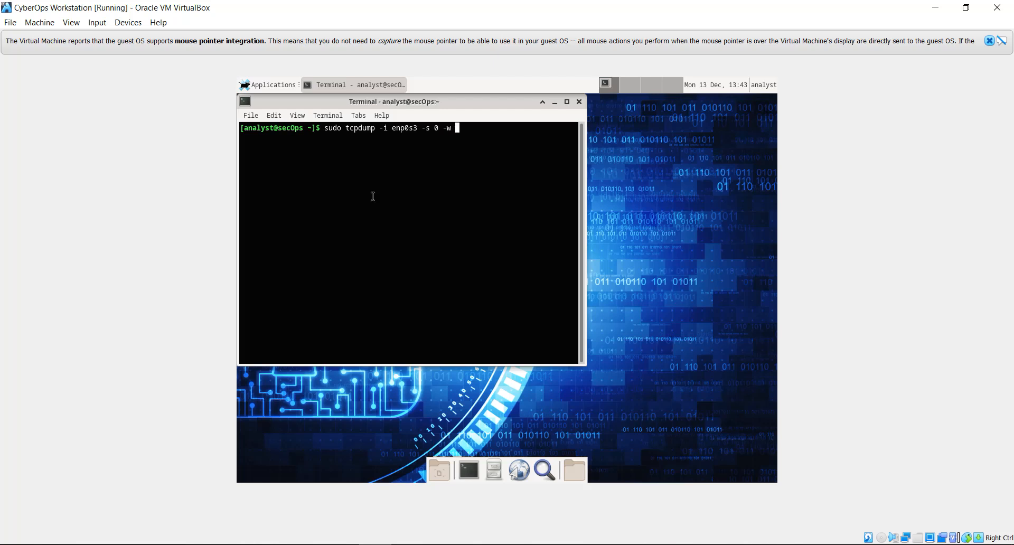
text(htt)
text(psdu)
text(mp)
text(.pac)
text(p)
key(BackSpace)
key(BackSpace)
key(BackSpace)
text(cap)
key(Return)
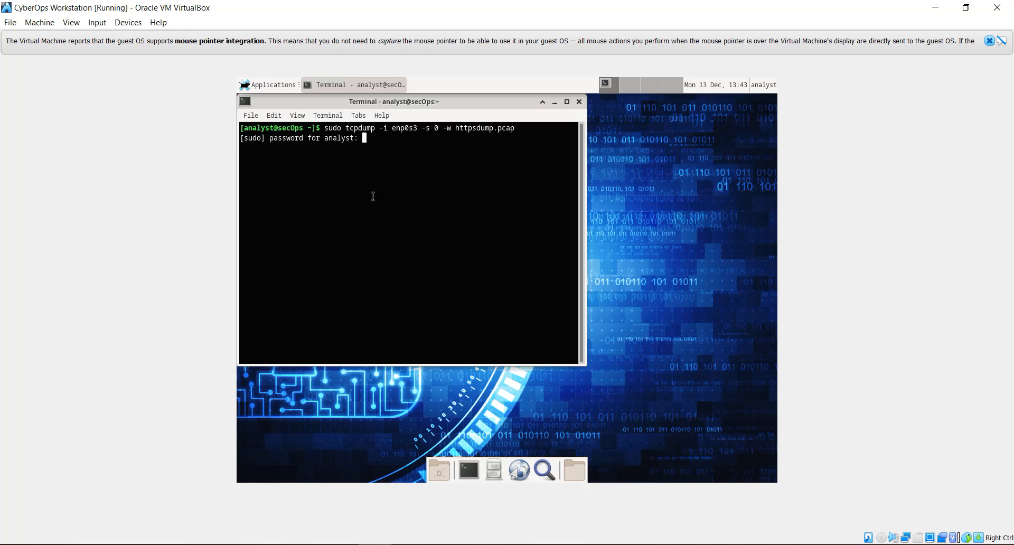
key(Return)
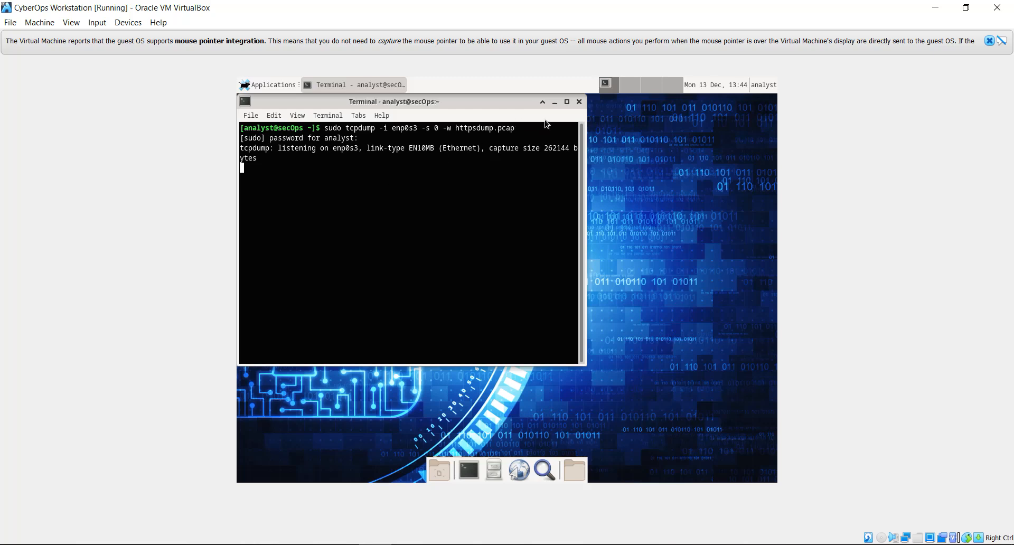
click(554, 103)
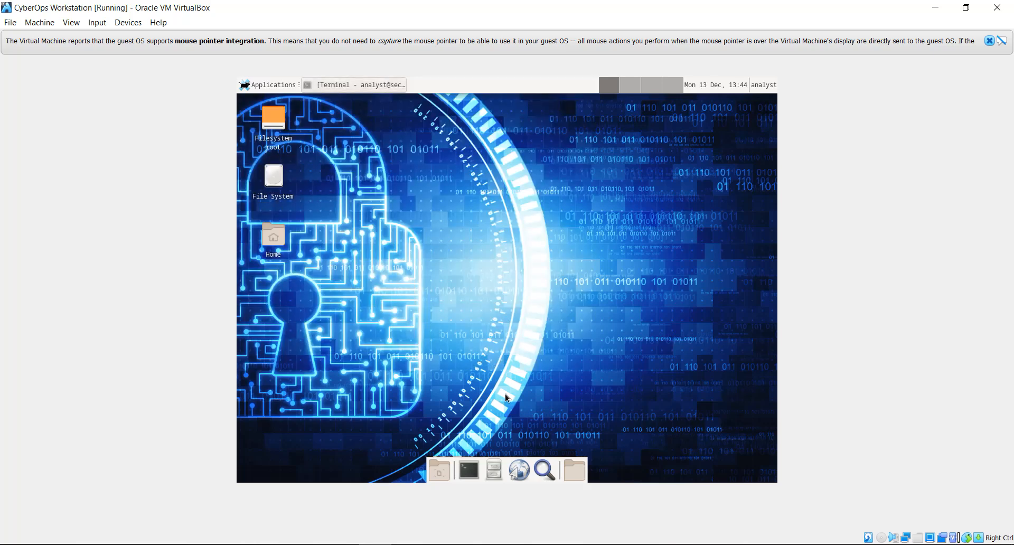
click(520, 469)
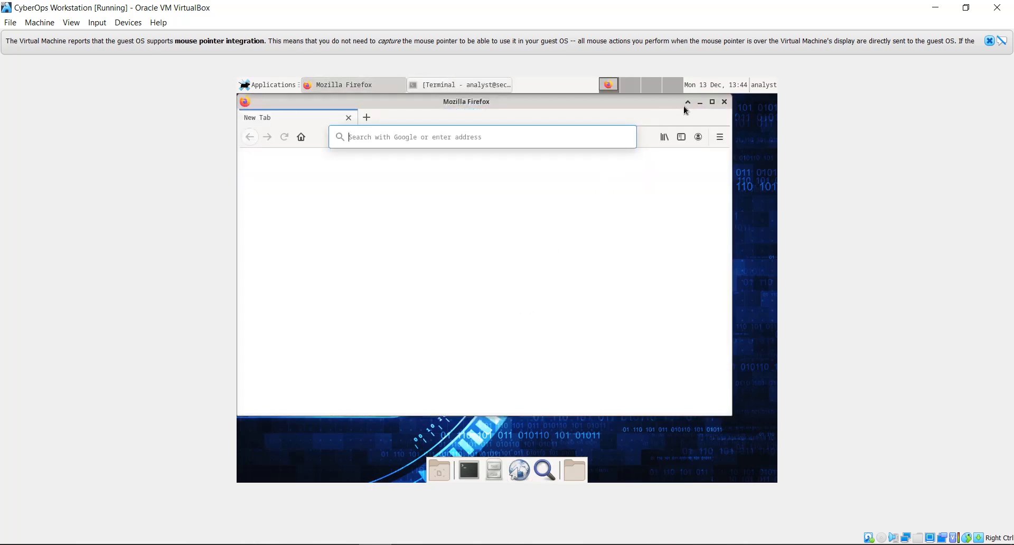
click(711, 106)
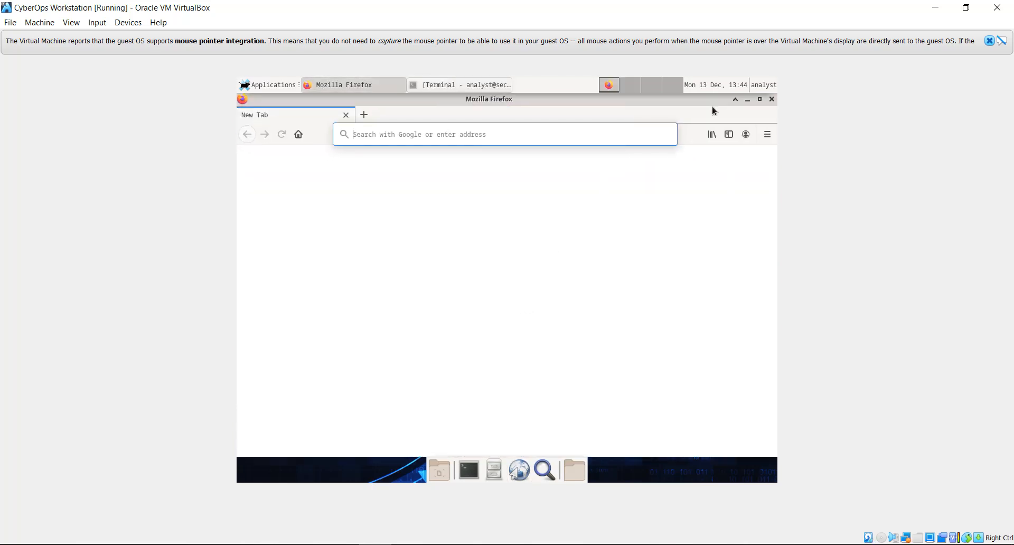
click(508, 138)
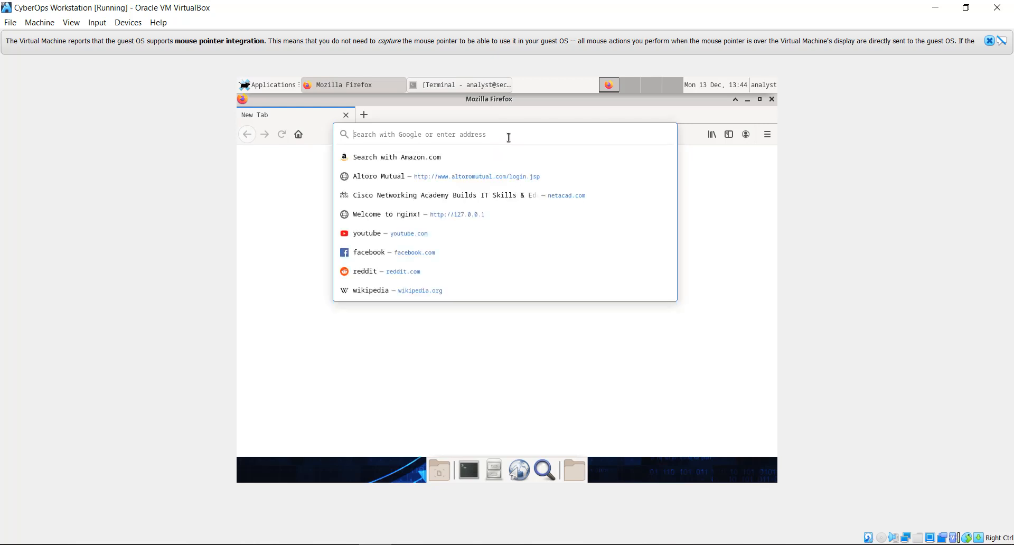
text(www.netacad.com/)
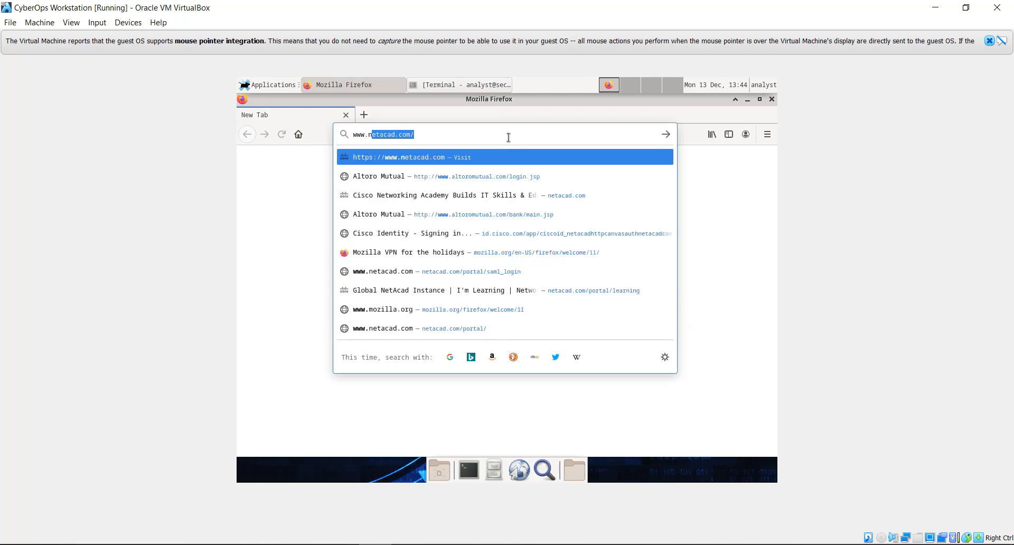
key(Return)
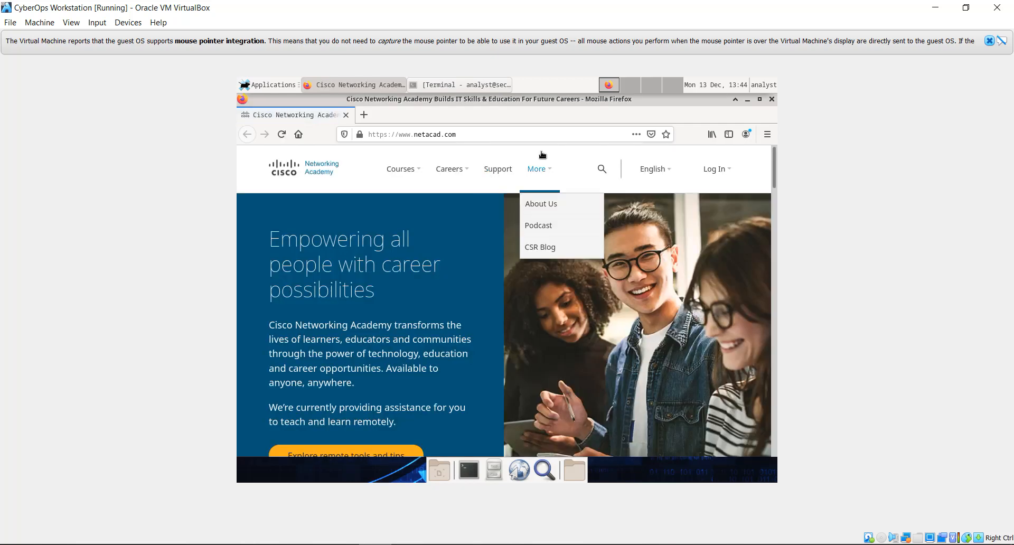
Step: Log in to NetAcad with the account e-mail to reach the I'm Learning page
mouse_move(719, 170)
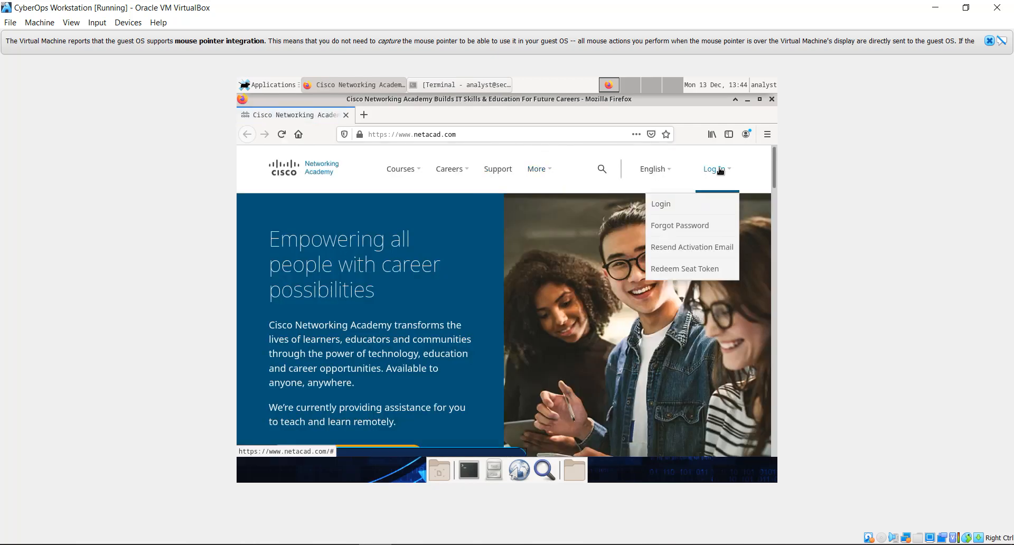
click(677, 204)
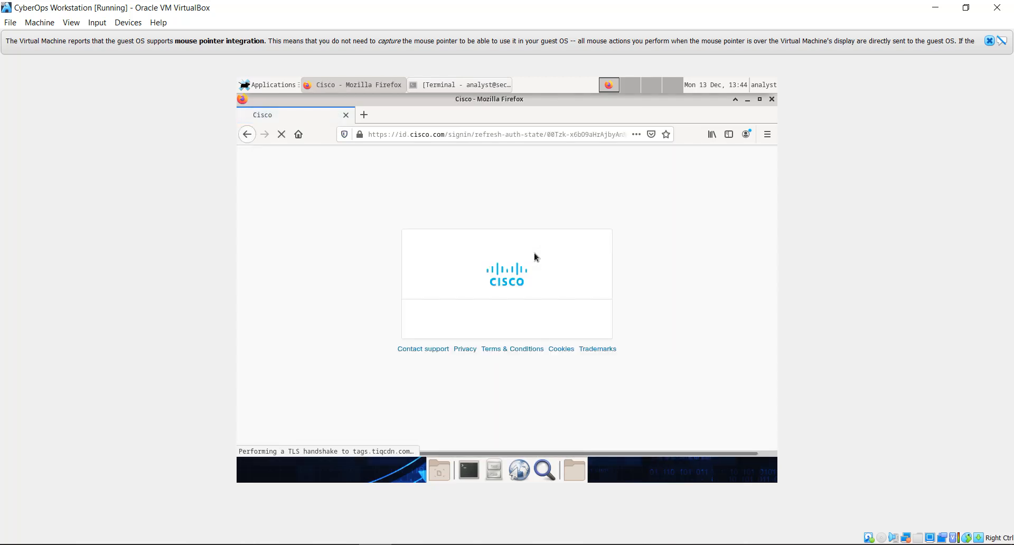
click(482, 374)
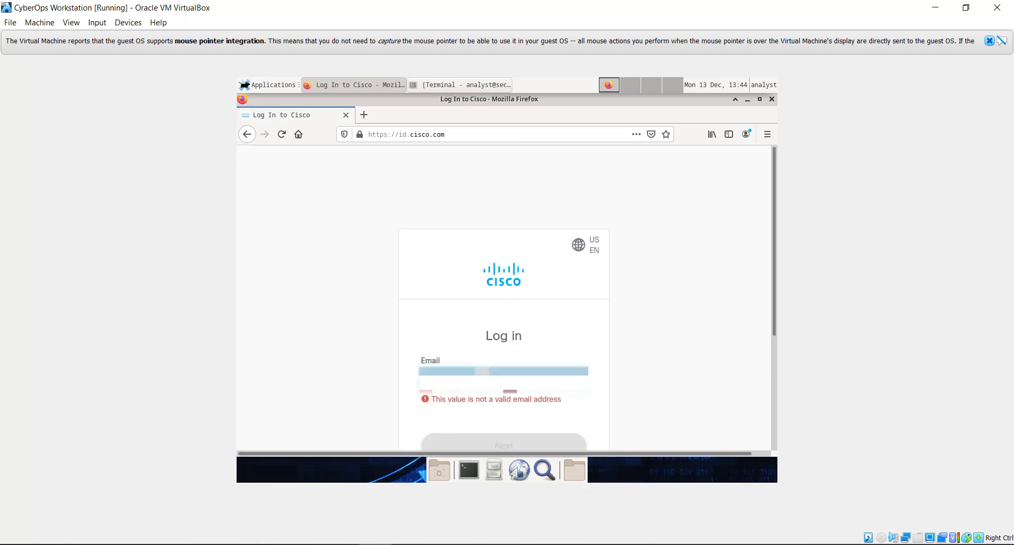
text(a)
text(com)
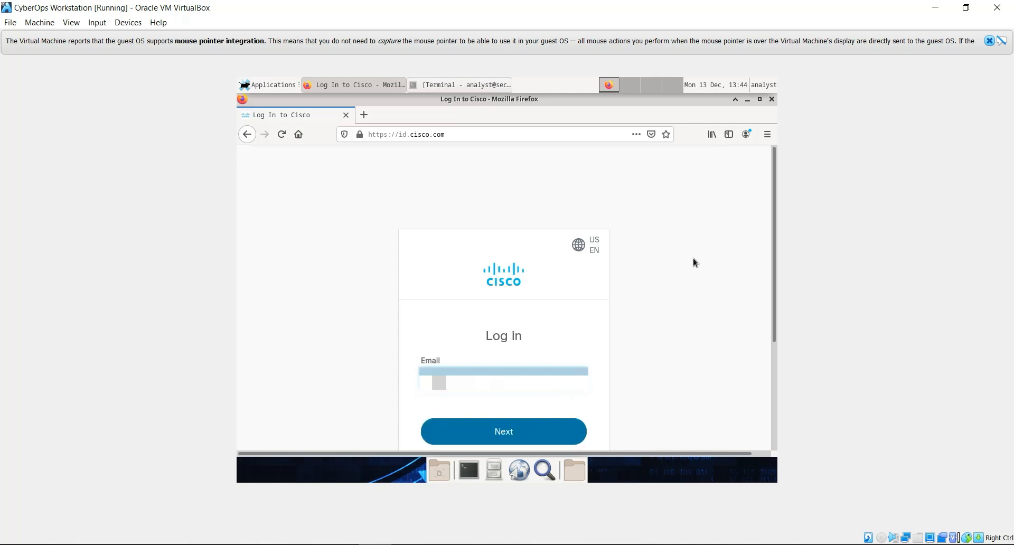
key(Return)
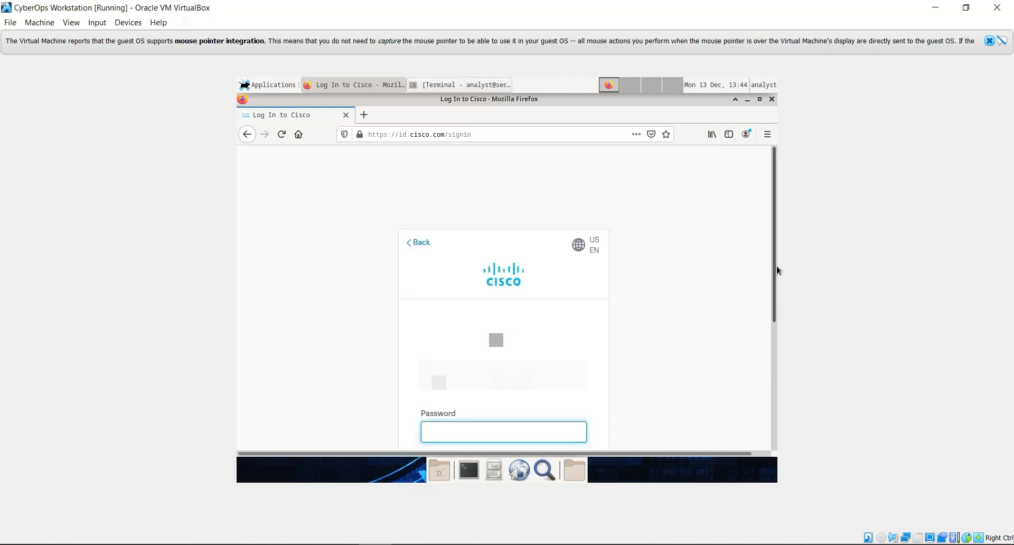
drag(775, 265, 778, 303)
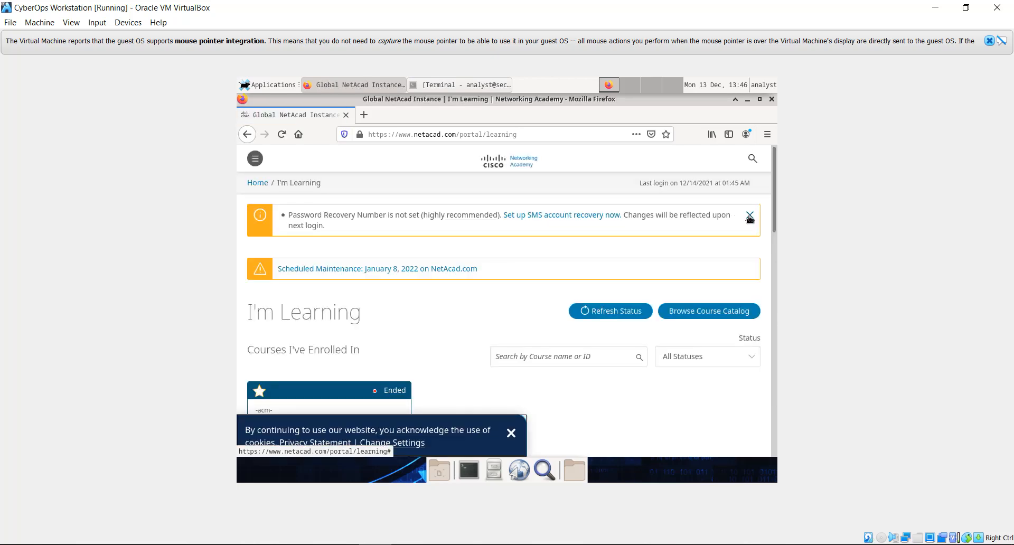
Step: Stop tcpdump with Ctrl+C at 5112 packets captured and minimize the terminal
click(746, 101)
click(494, 86)
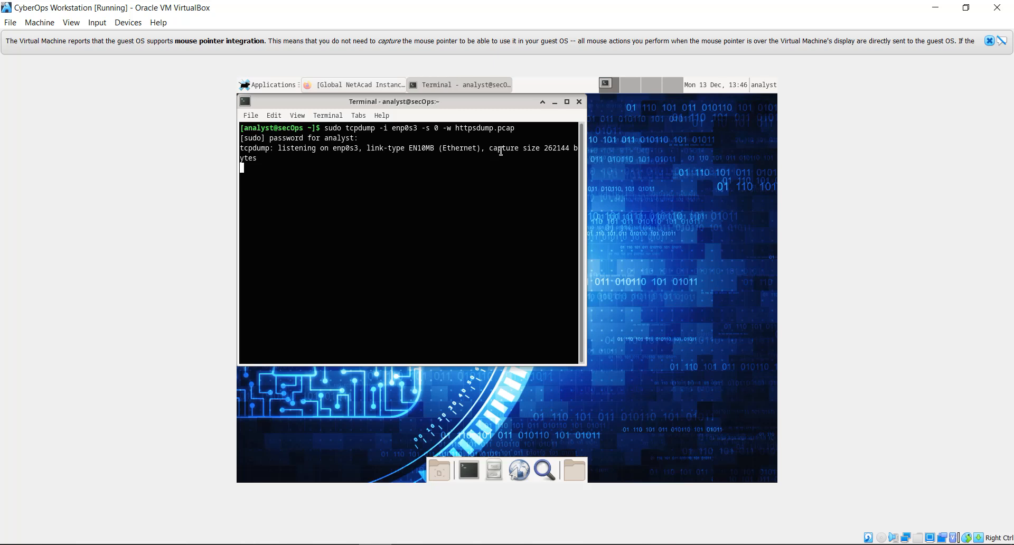
key(ctrl+c)
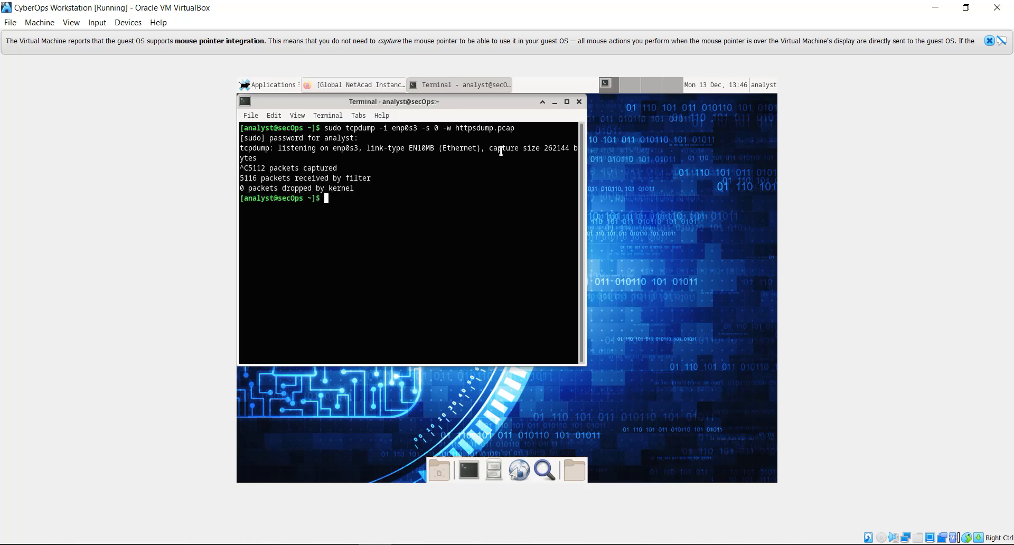
click(555, 102)
click(302, 152)
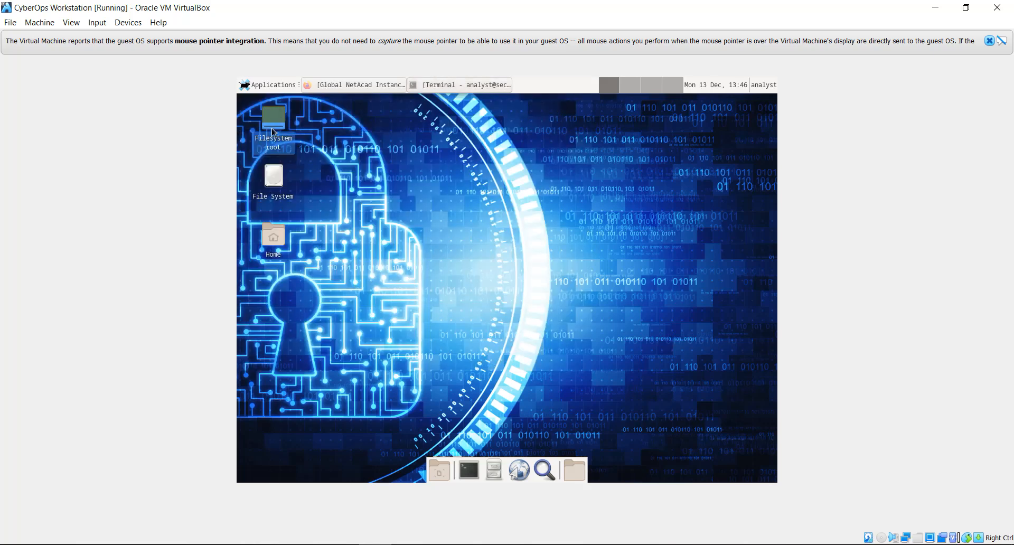
Step: Open httpsdump.pcap from the analyst home folder in Wireshark, listing all 5112 packets
mouse_move(273, 131)
double_click(272, 131)
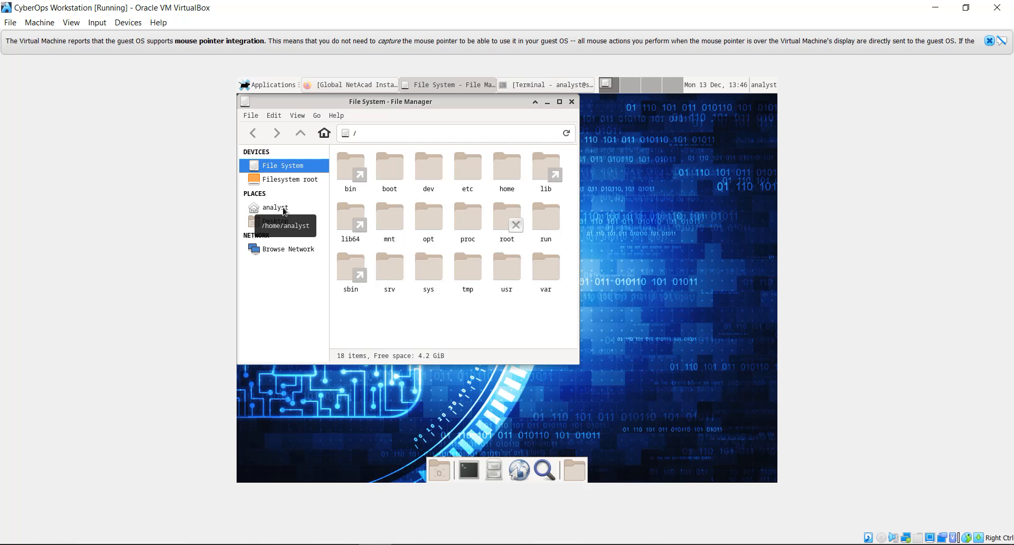
click(284, 211)
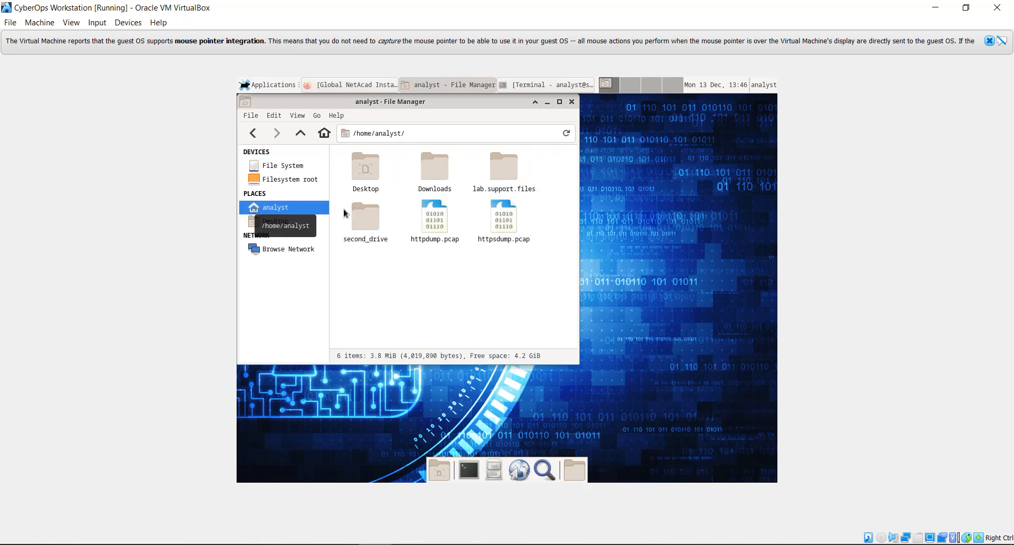
click(503, 226)
double_click(506, 232)
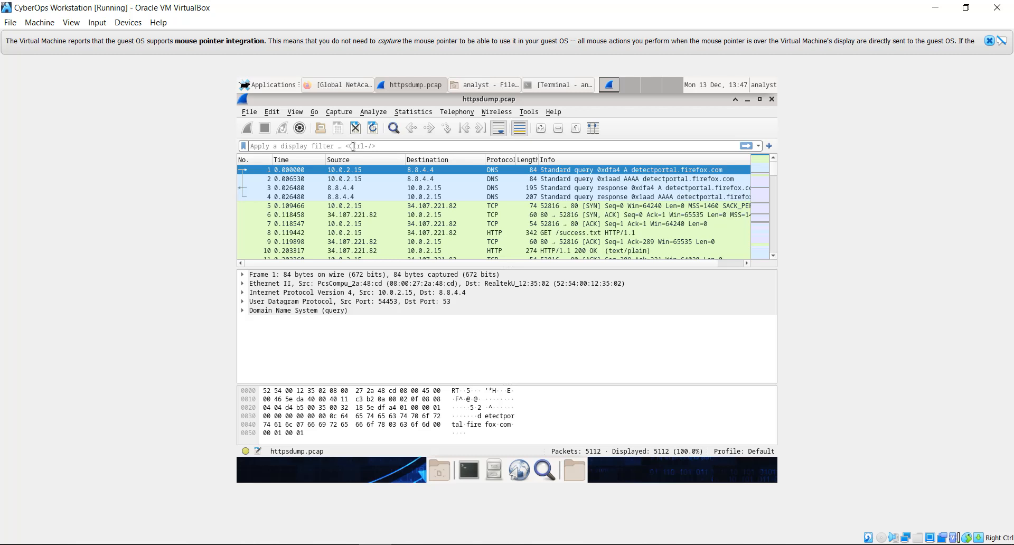
Step: Filter to tcp.port==443 (4735 of 5112 packets) and select packet 46, a TLSv1.3 Application Data record
text(tc)
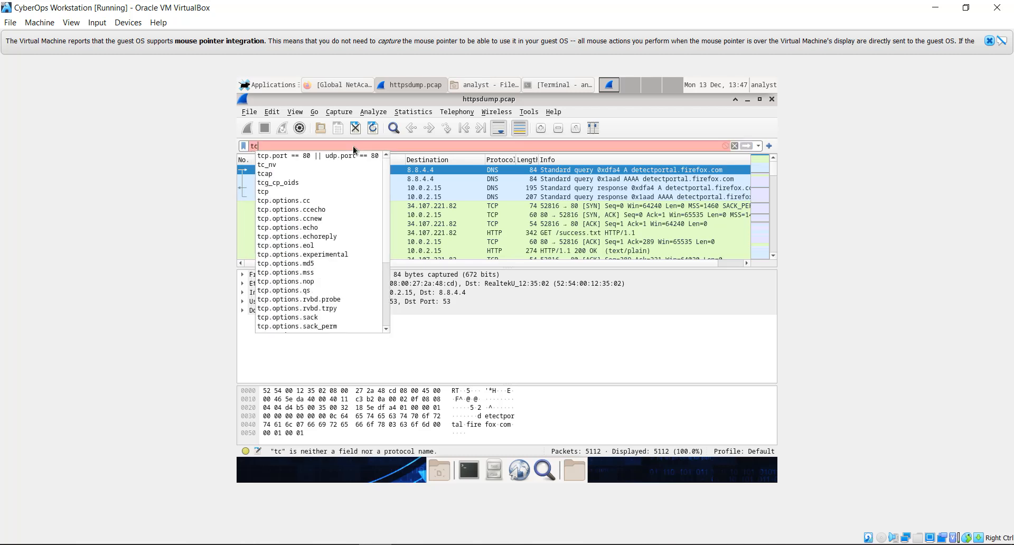
text(p.)
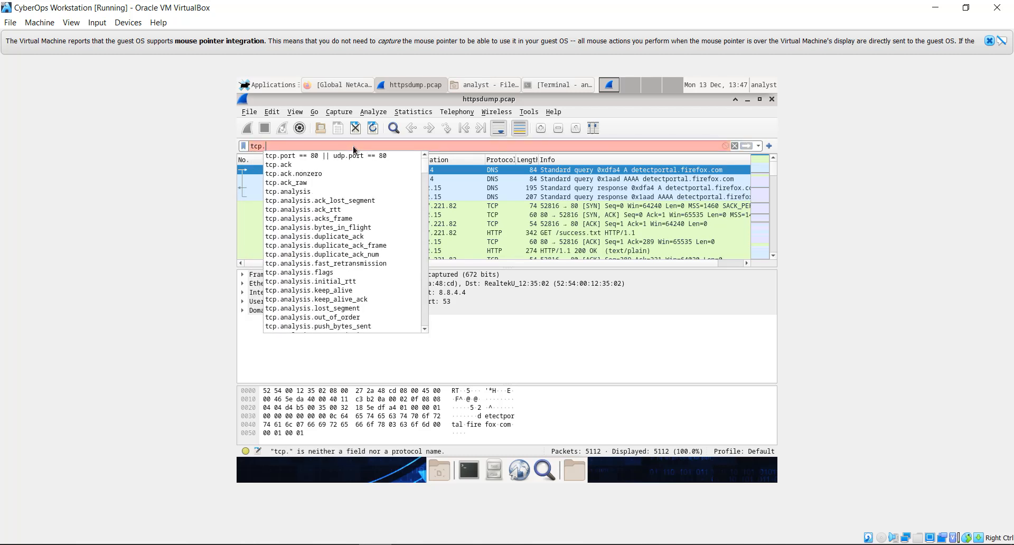
text(po)
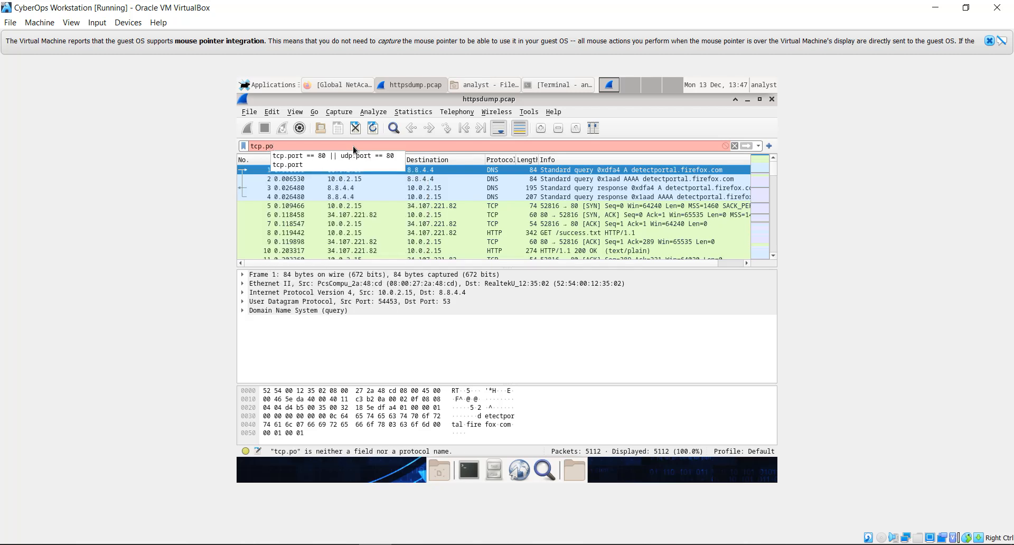
click(331, 166)
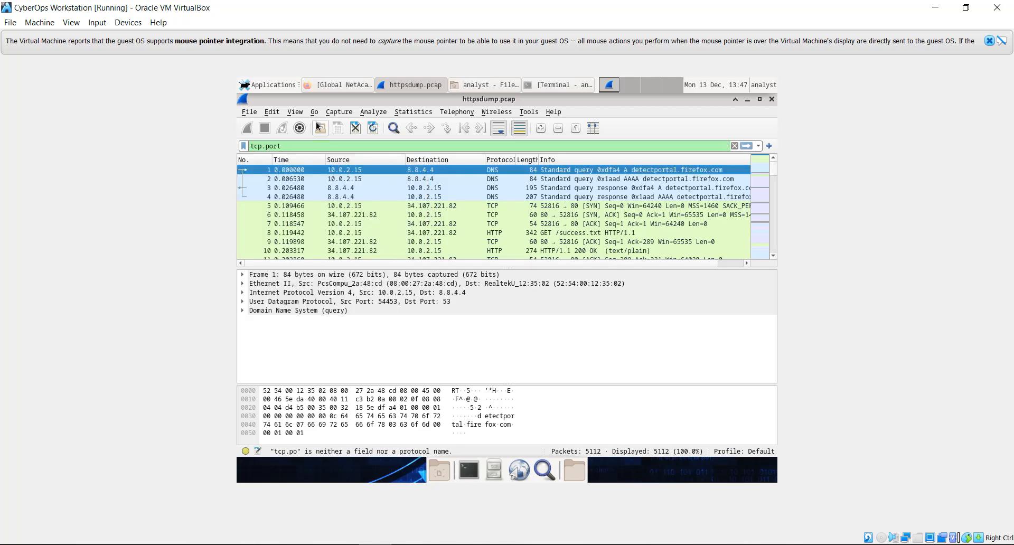
text(==443)
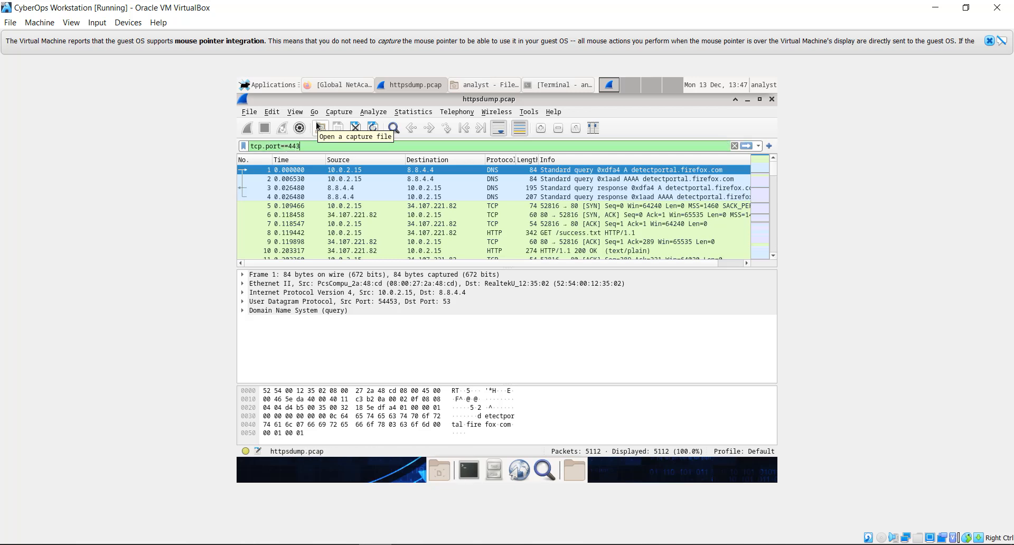
click(744, 145)
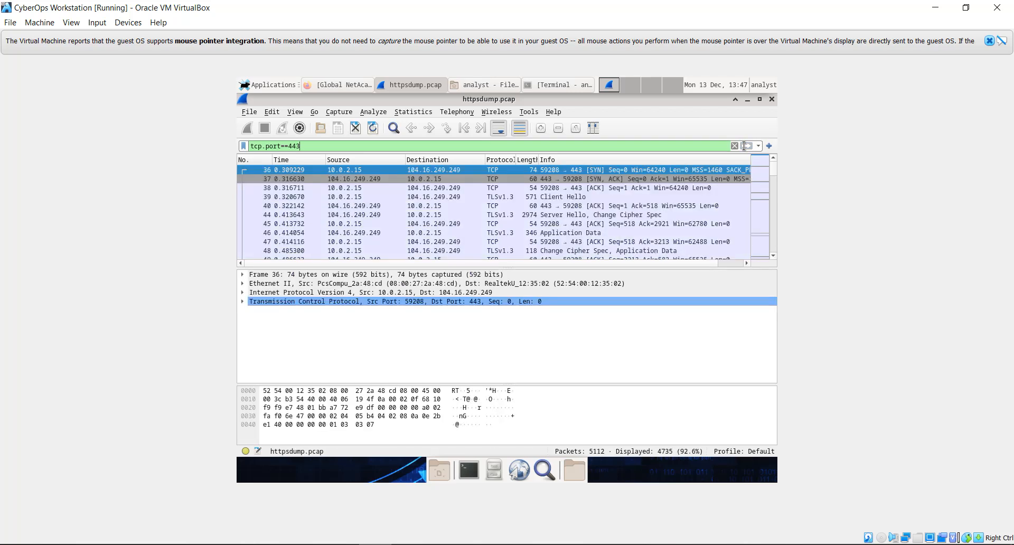
click(393, 178)
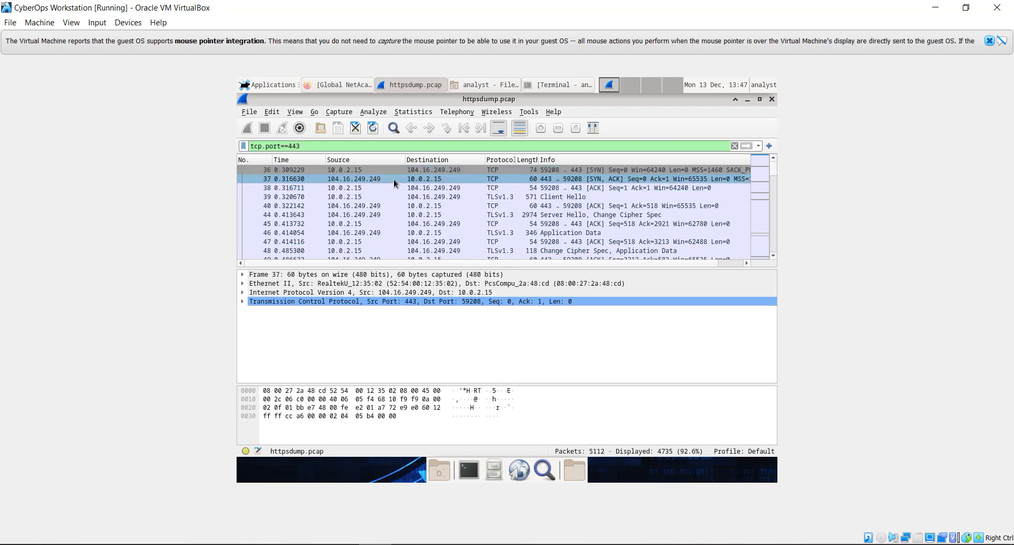
key(Down)
key(Down)
key(Down)
key(Down)
key(Down)
key(Down)
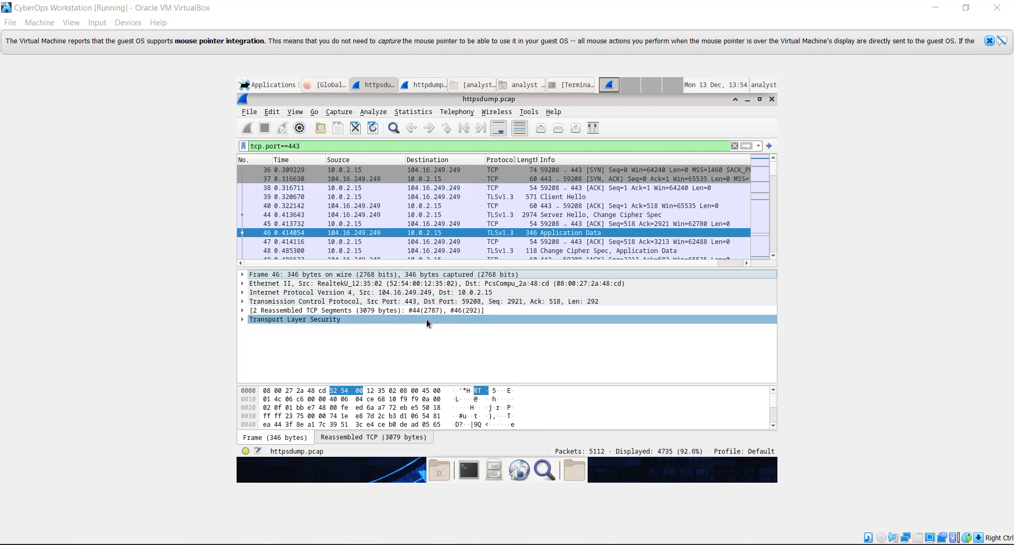
click(382, 318)
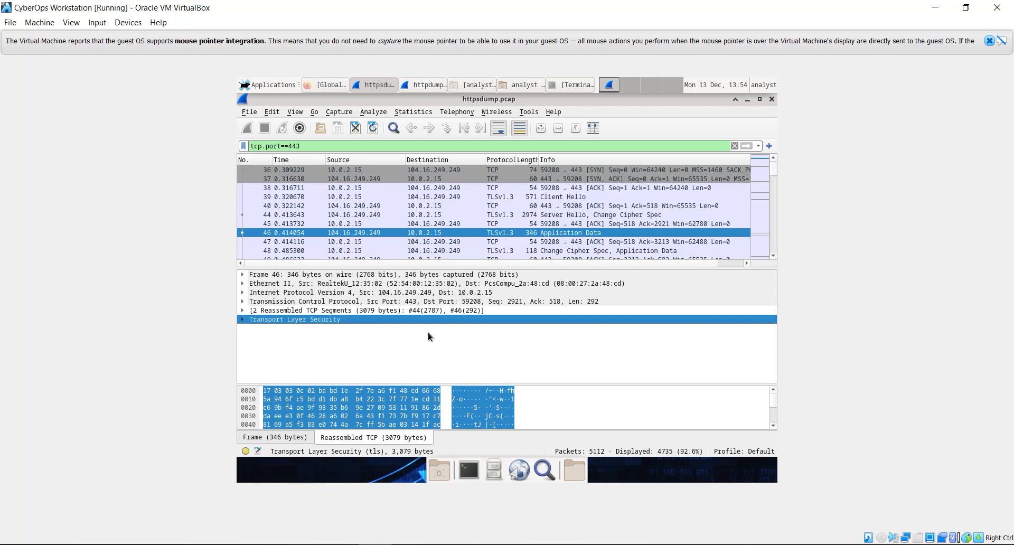
key(alt+Tab)
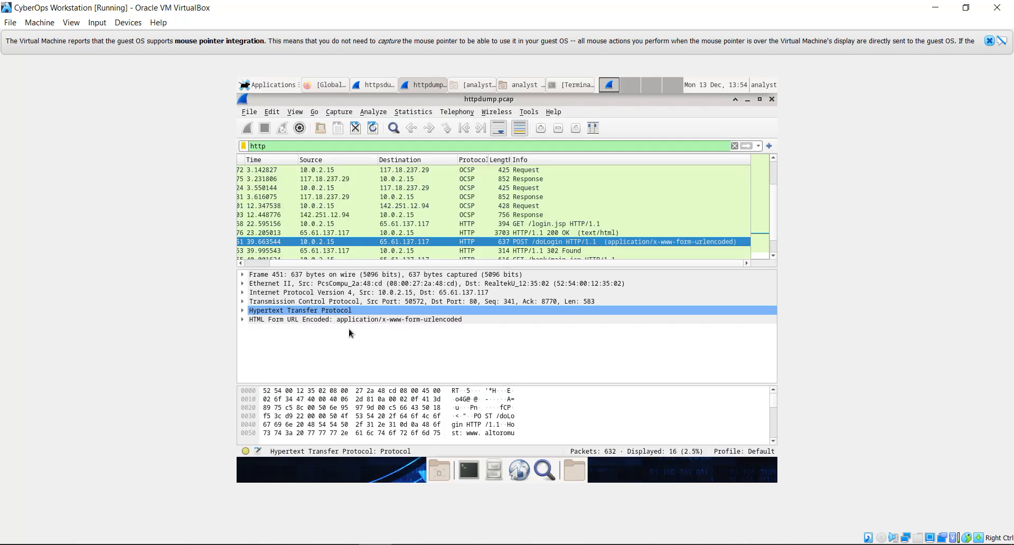
click(340, 319)
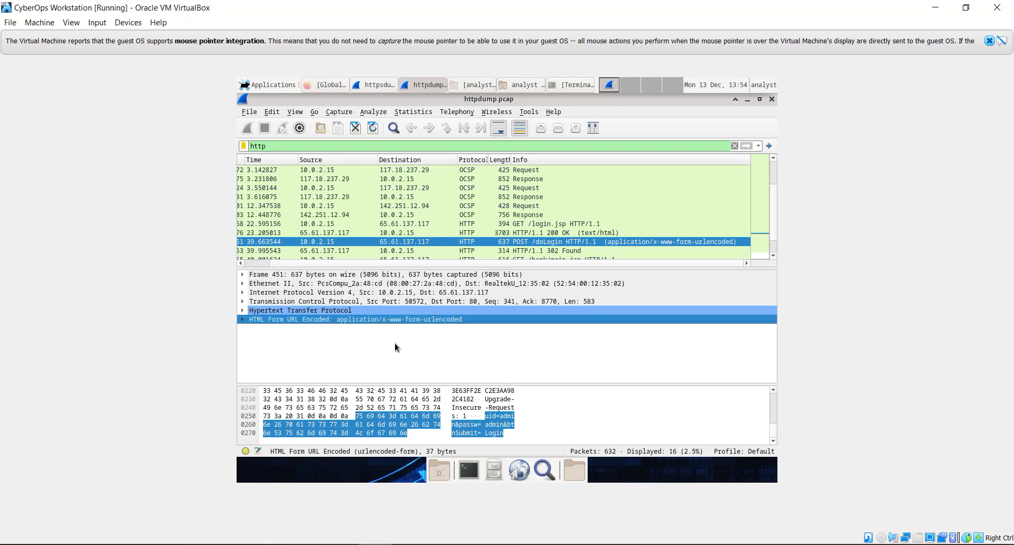
key(alt+Tab)
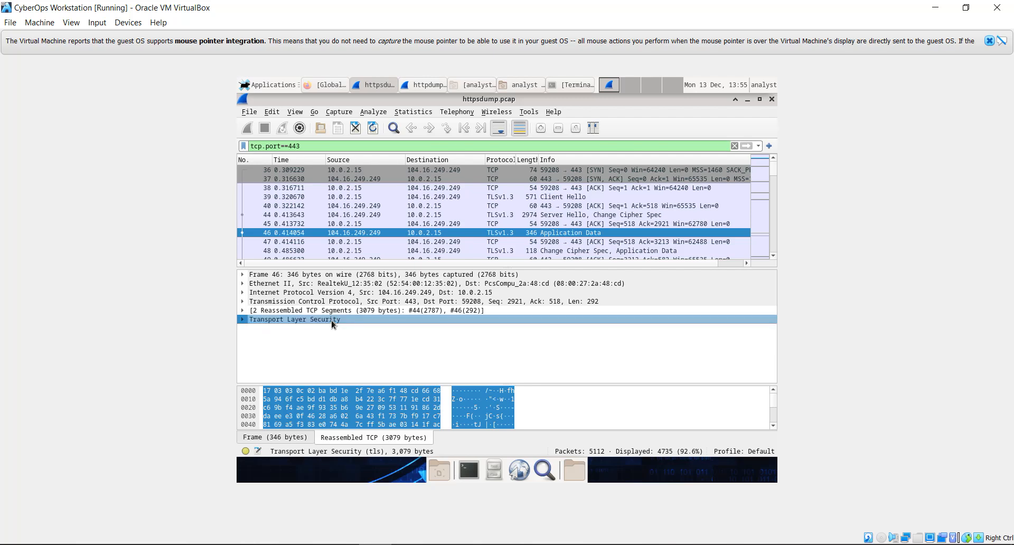
Step: Expand packet 46's TLSv1.3 Record Layer and inspect its Opaque Type, Length, Version and Encrypted Application Data
click(243, 319)
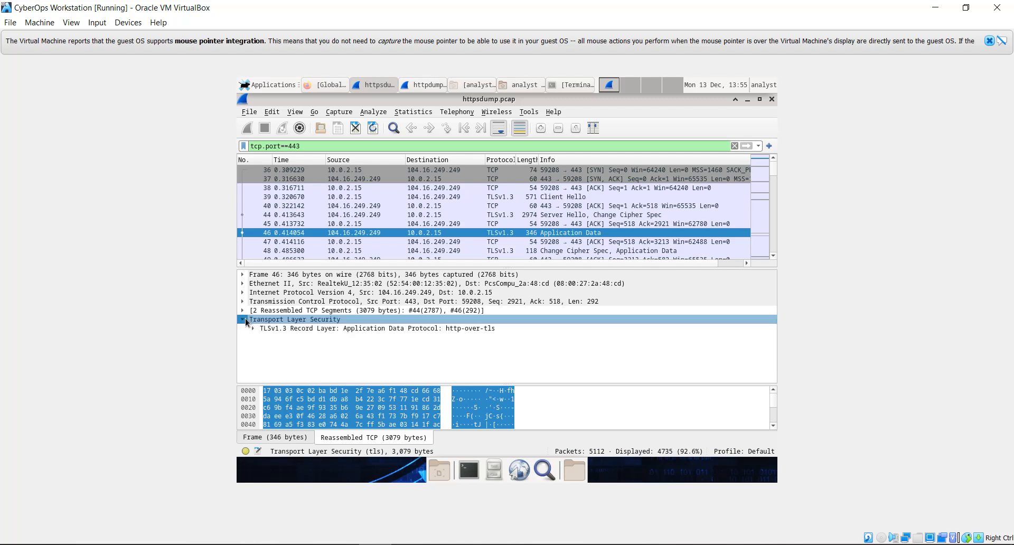
click(261, 329)
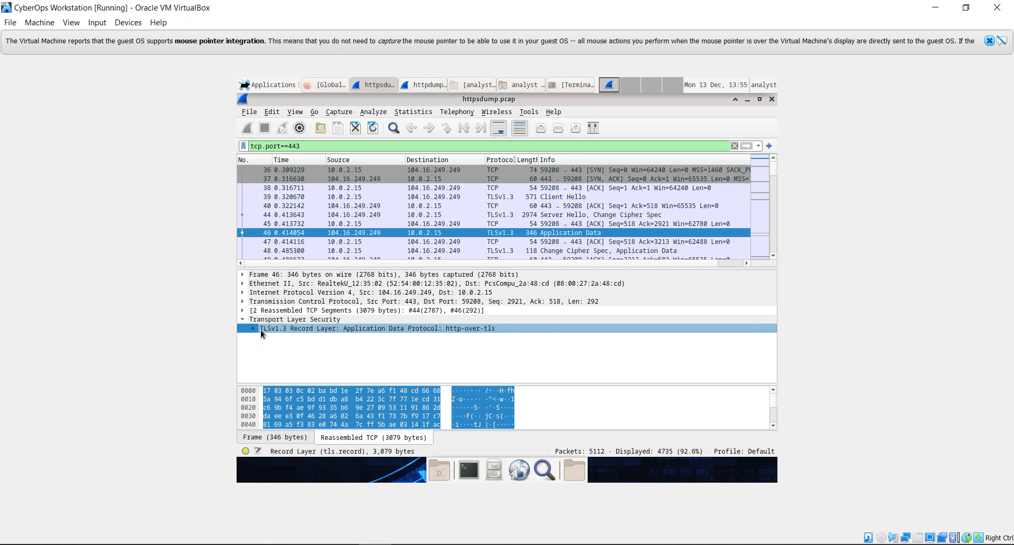
click(255, 328)
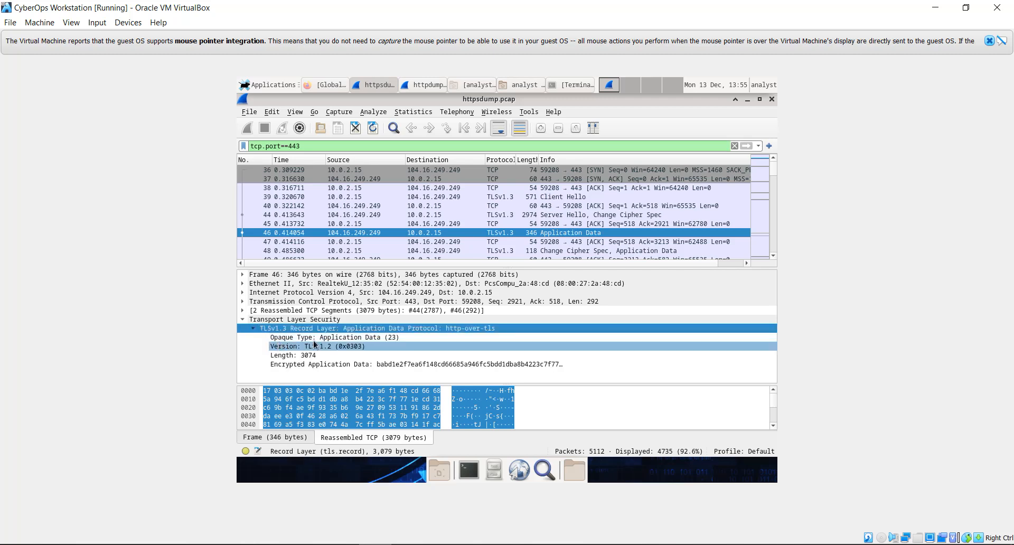
click(357, 340)
click(367, 356)
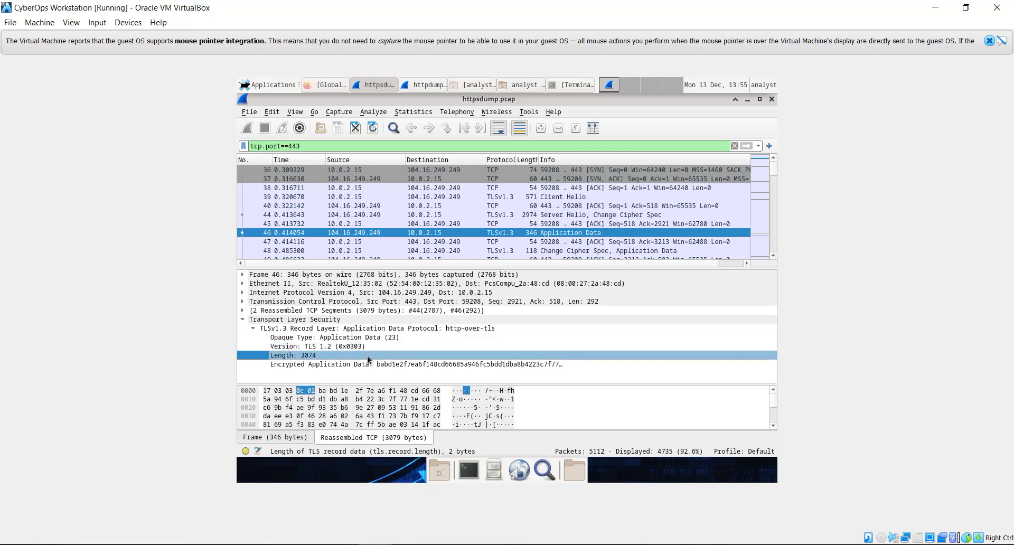
click(355, 340)
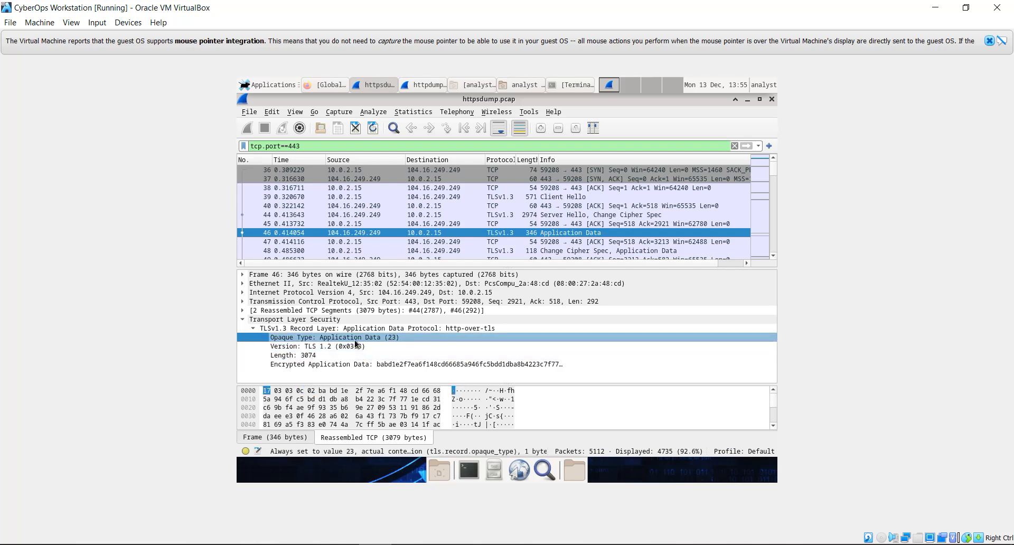
click(356, 345)
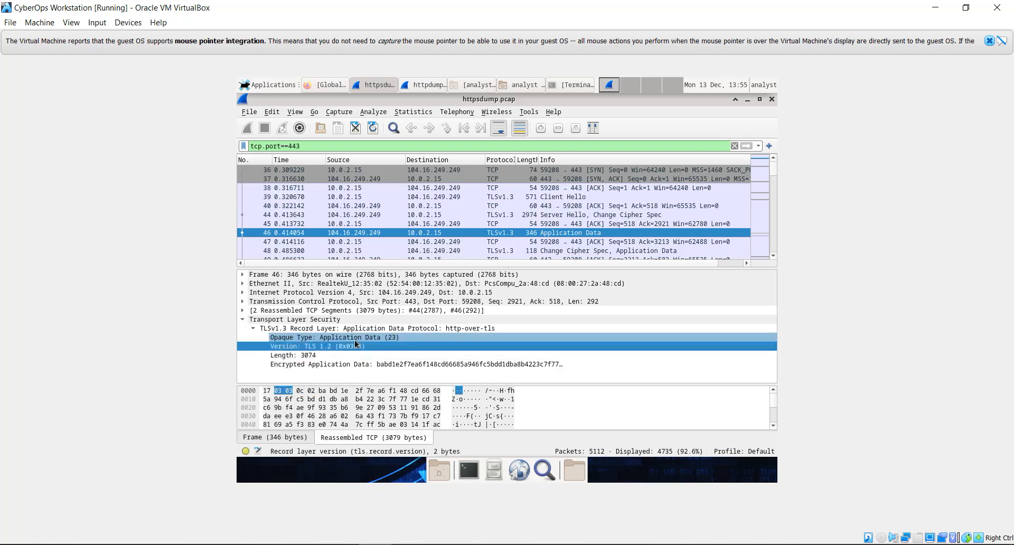
key(Down)
key(Down)
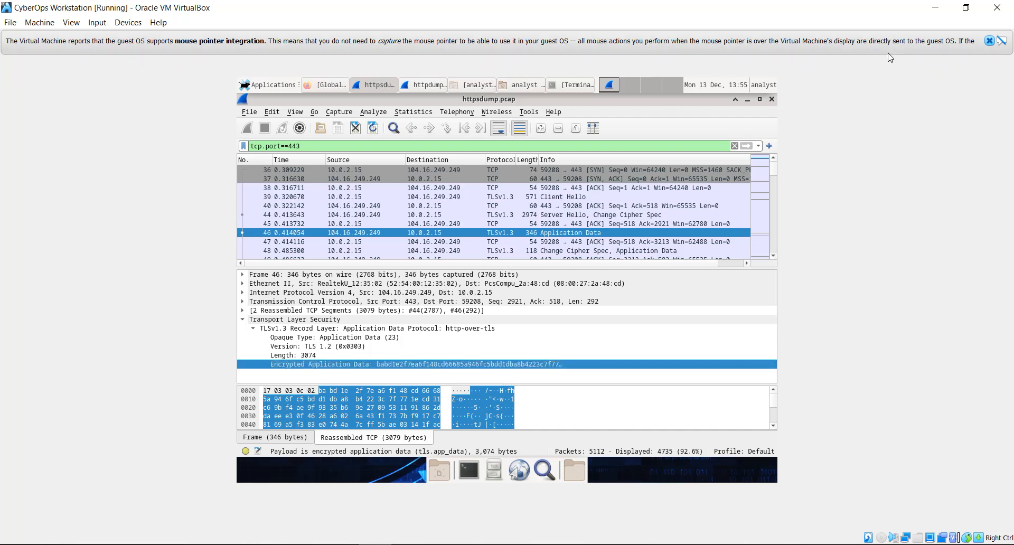
Step: Minimize VirtualBox and scroll the lab PDF to page 6 of 6, showing step f and the Reflection Questions
click(937, 8)
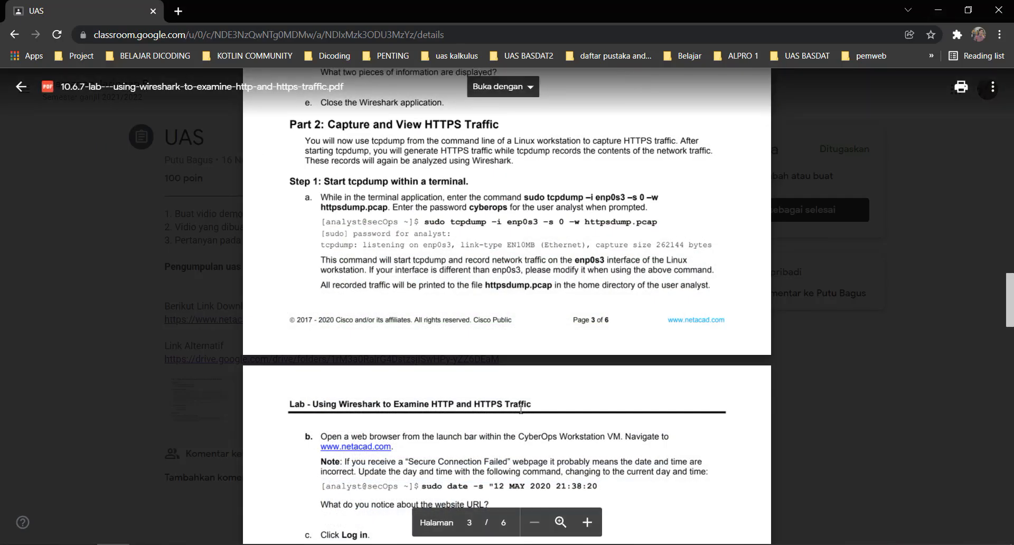
scroll(521, 409, down, 15)
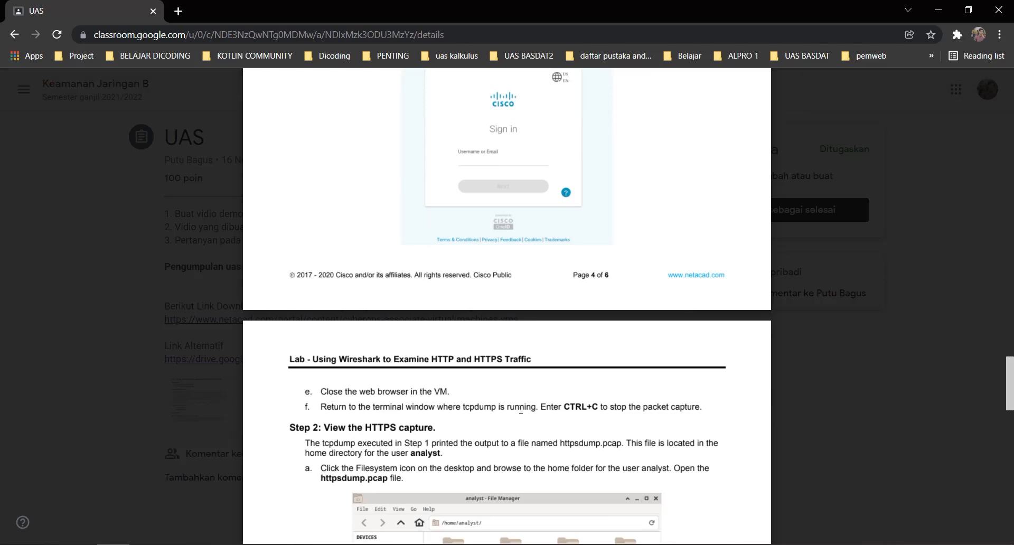
scroll(520, 409, down, 20)
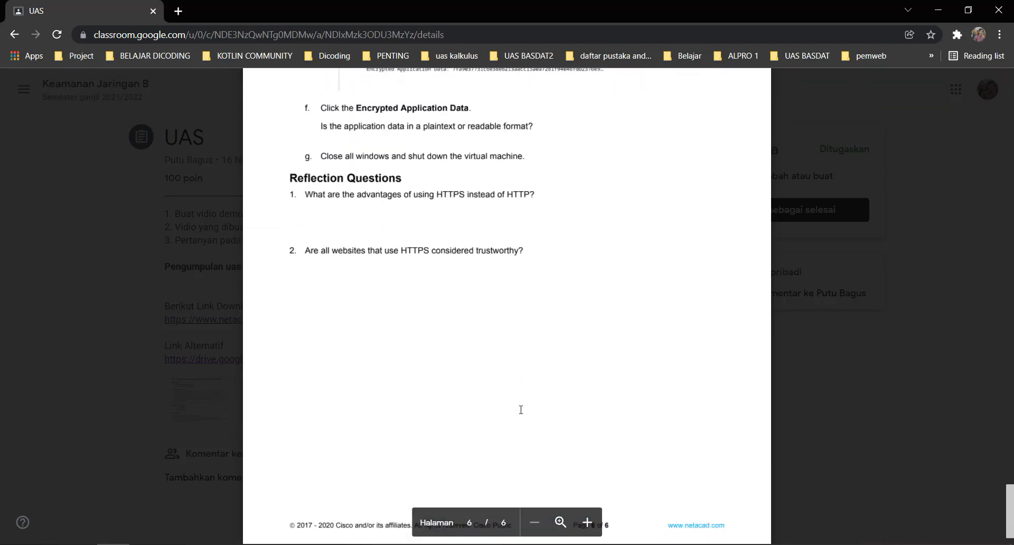
scroll(521, 409, up, 1)
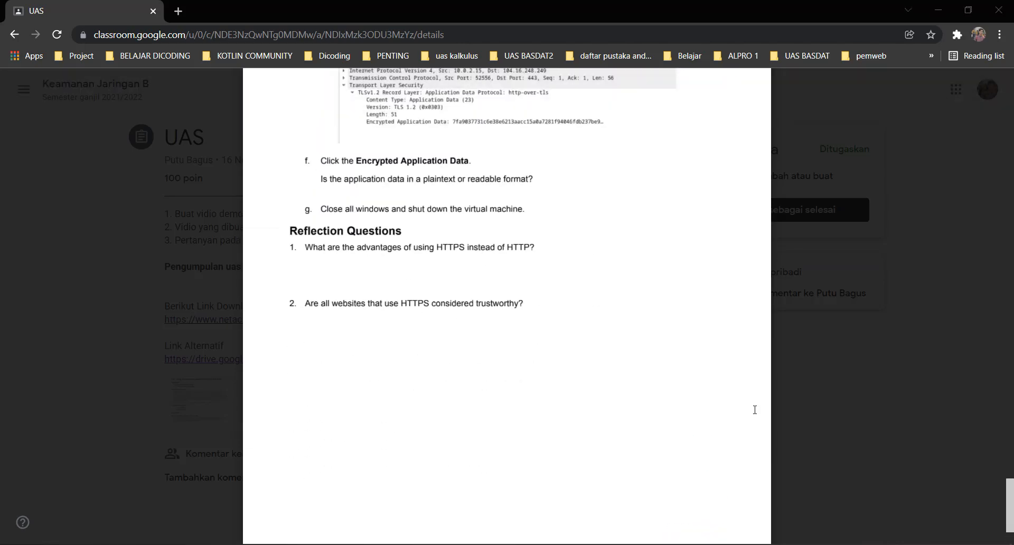